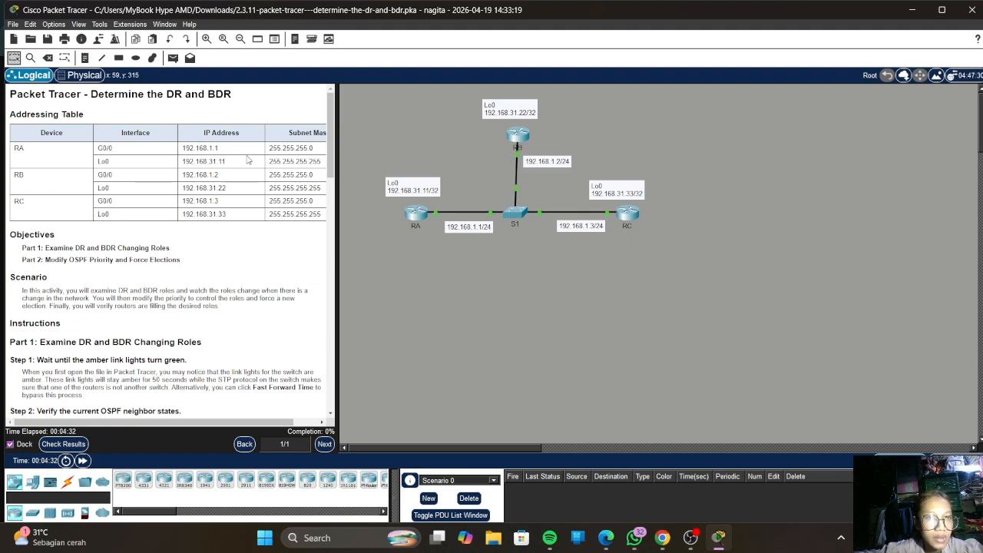
# - Open router RA's command-line prompt and place its window beside the lab instructions for Step 2
pyautogui.hscroll(1, 286, 161)
pyautogui.hscroll(-1, 286, 162)
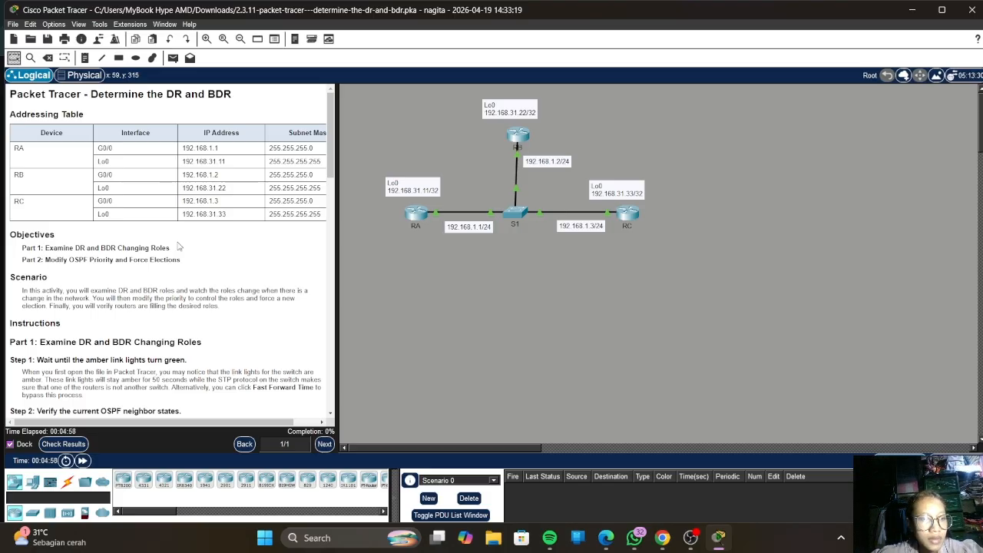
pyautogui.scroll(-3, 194, 289)
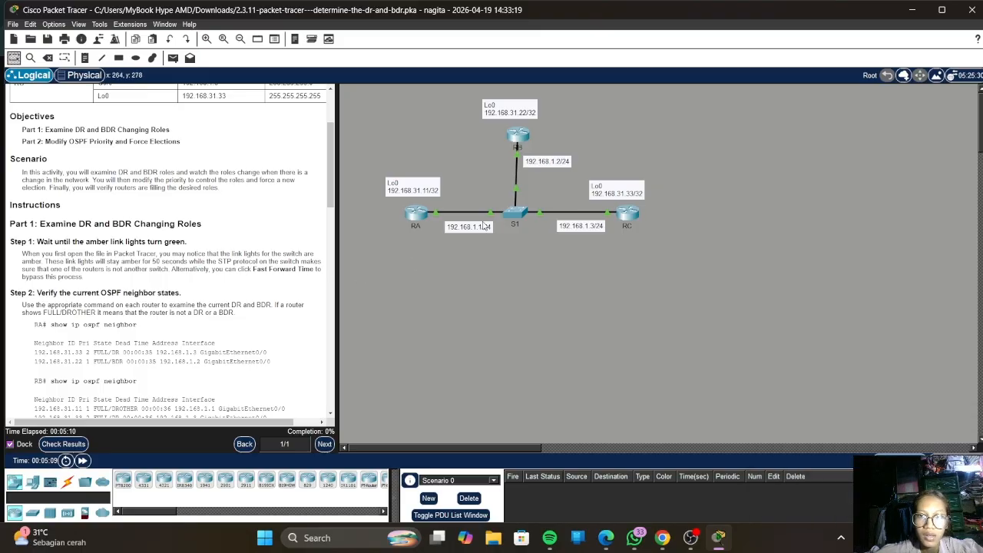
pyautogui.click(415, 219)
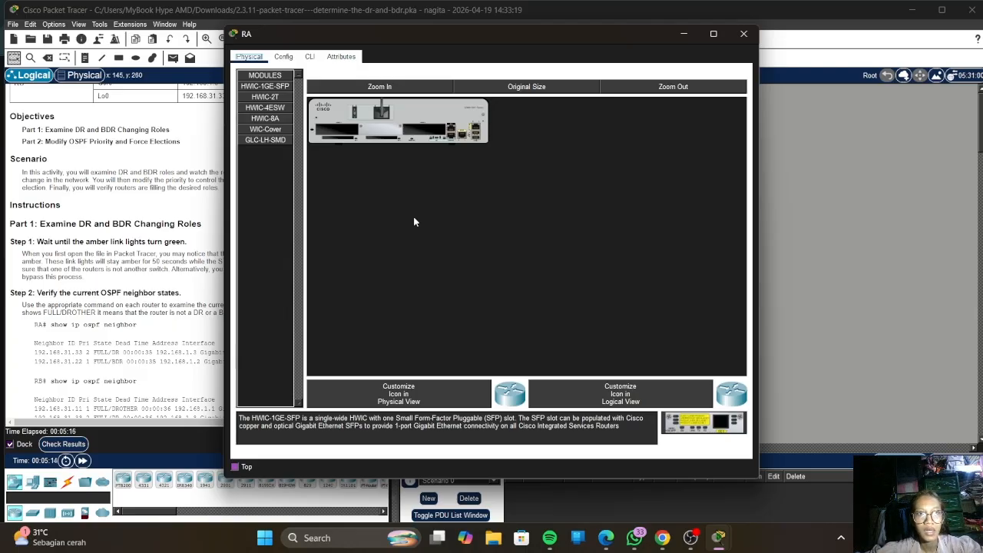
pyautogui.click(310, 59)
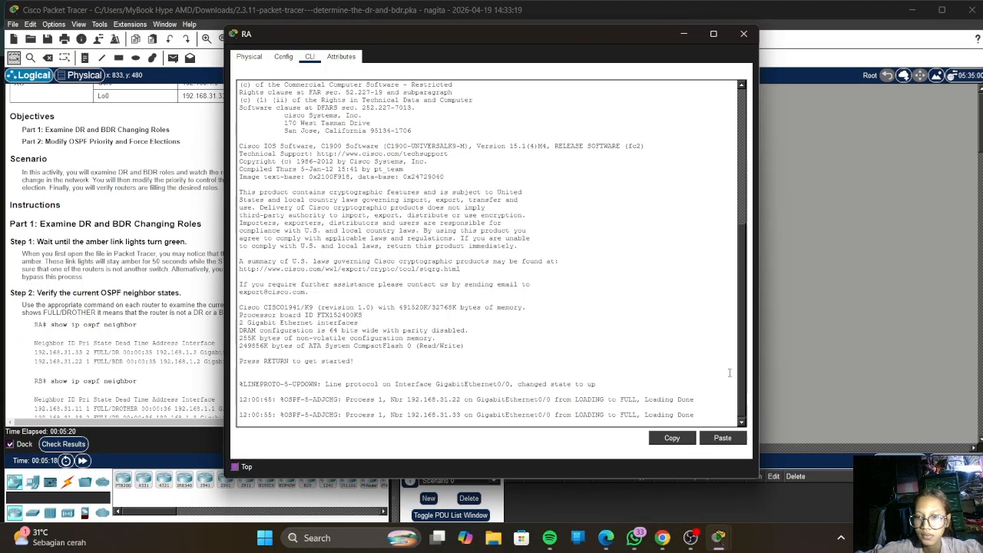
pyautogui.press('Return')
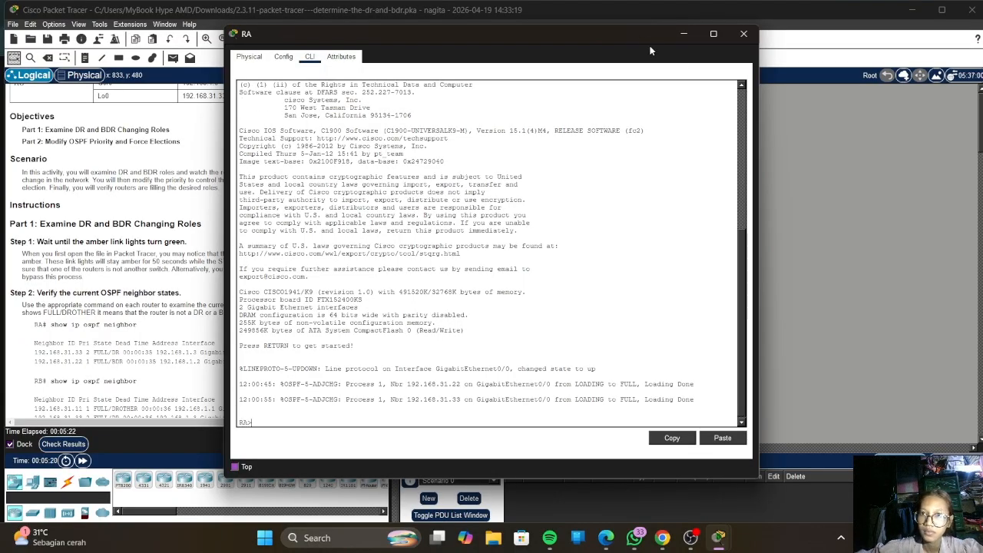
pyautogui.moveTo(640, 33); pyautogui.dragTo(842, 43)
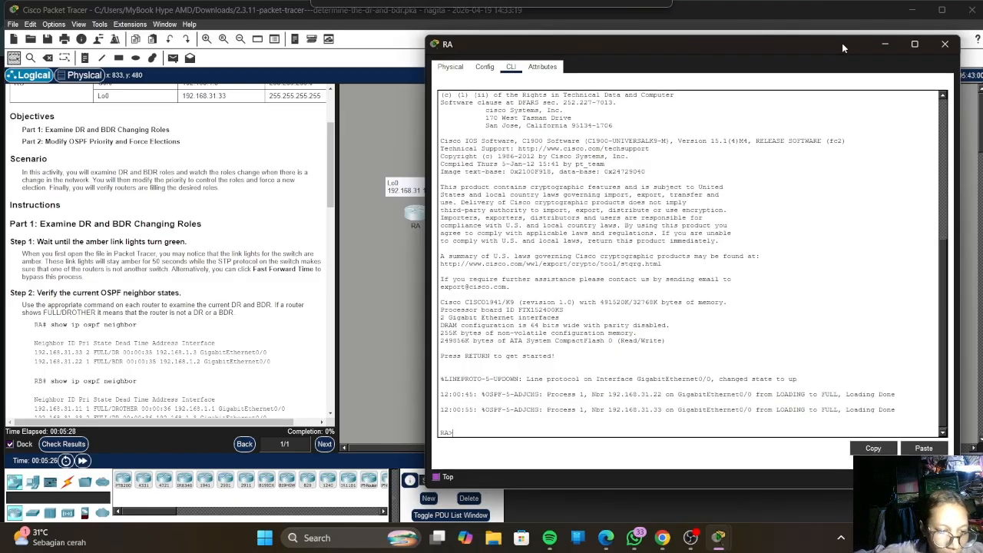
pyautogui.moveTo(842, 44)
pyautogui.mouseDown()
pyautogui.moveTo(827, 65)
pyautogui.moveTo(843, 35)
pyautogui.mouseUp()
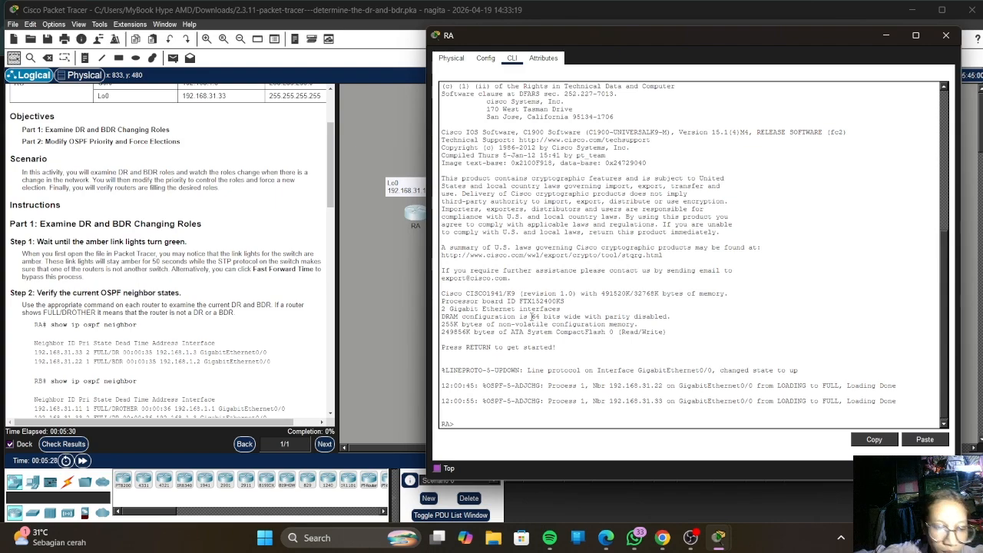
# - List RA's OSPF neighbors with the command sh ip ospf neighbor, then minimize the RA window
pyautogui.write('sh')
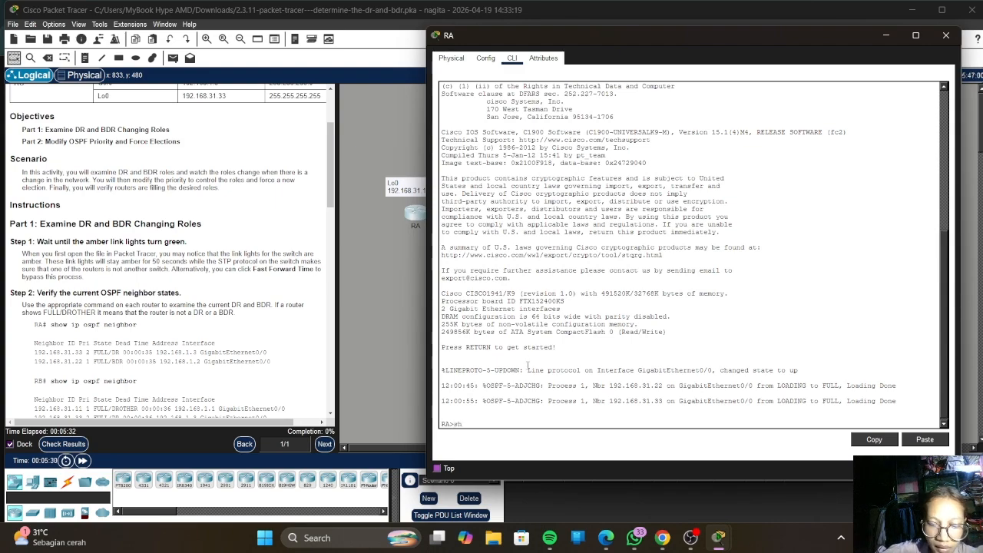
pyautogui.write(' ip')
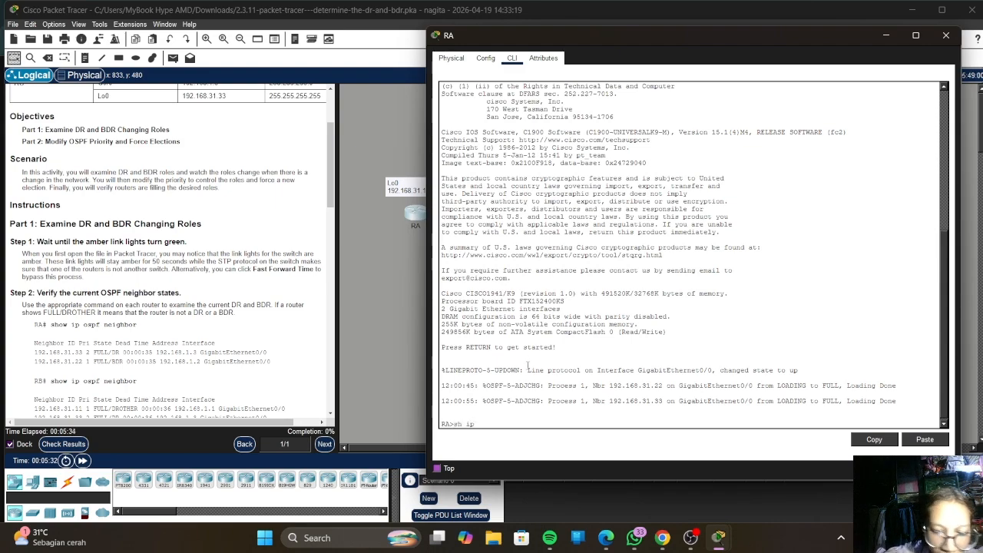
pyautogui.write(' ospf')
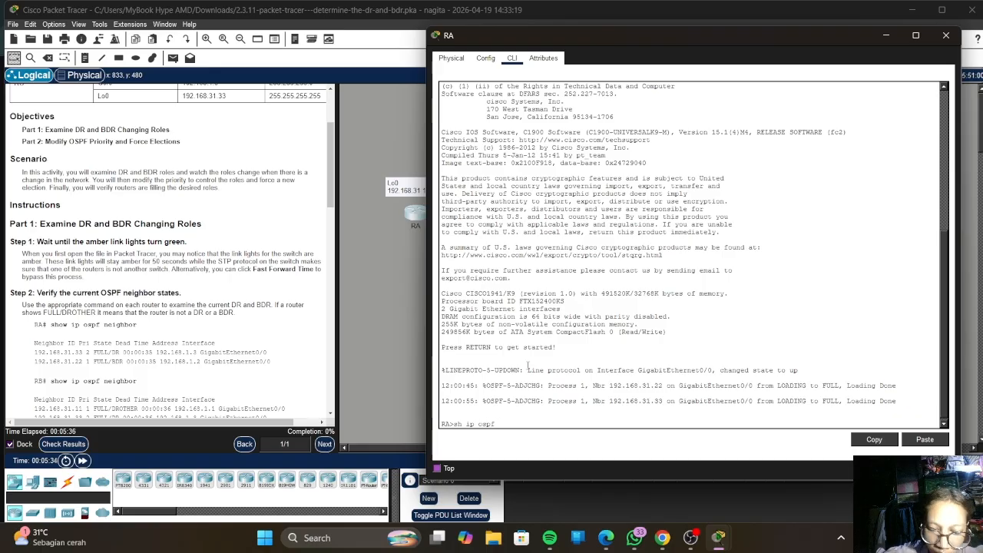
pyautogui.write(' neig')
pyautogui.press('Tab')
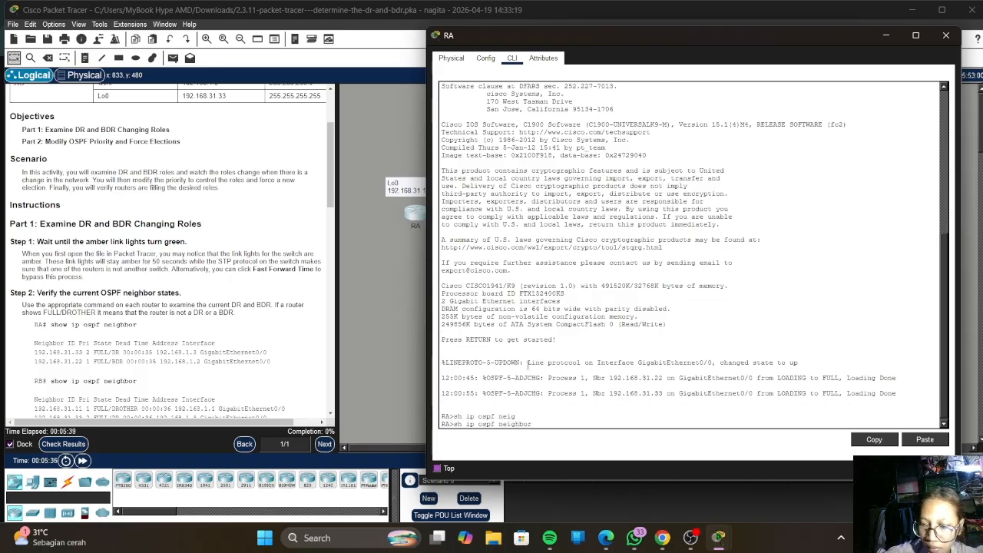
pyautogui.press('Return')
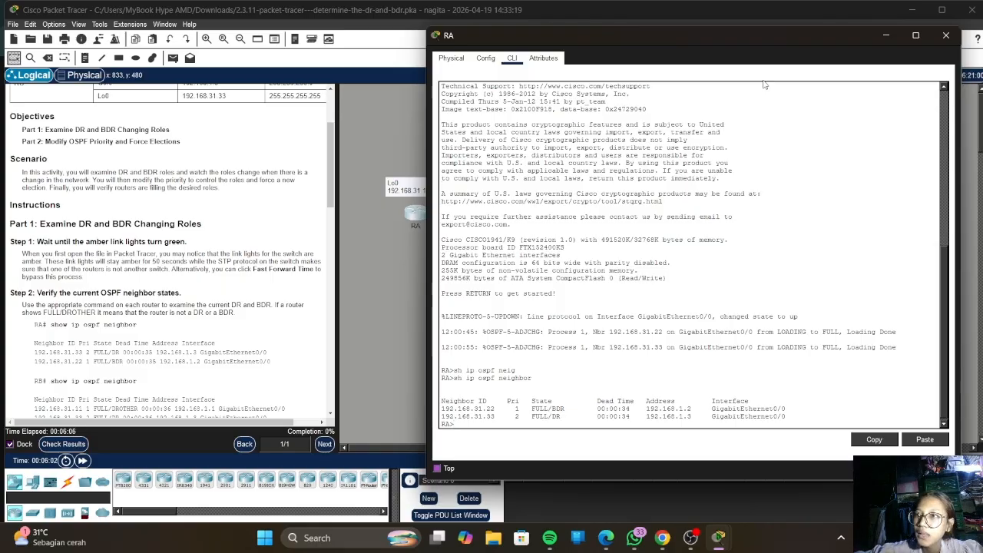
pyautogui.click(890, 36)
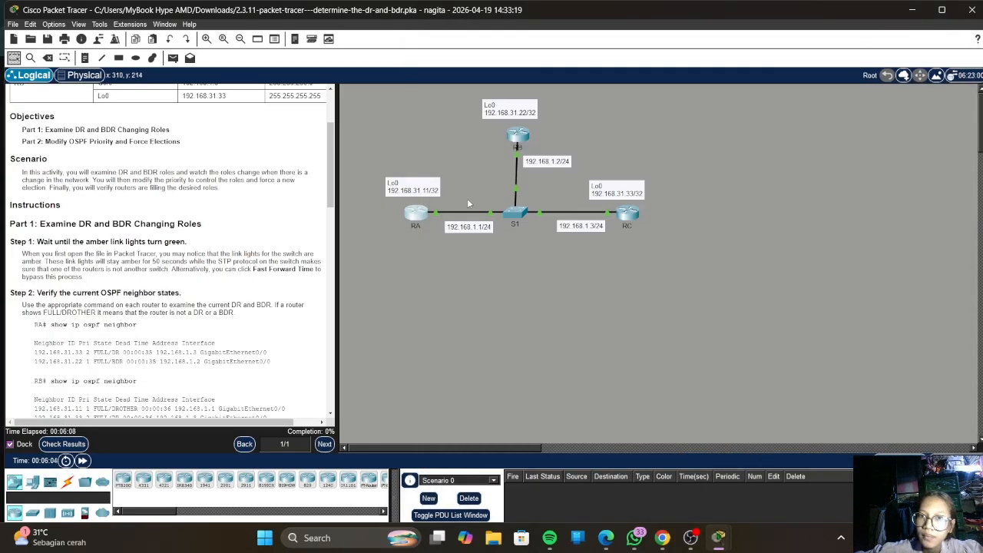
# - Open router RB's command-line prompt and place its window beside the lab instructions
pyautogui.click(517, 141)
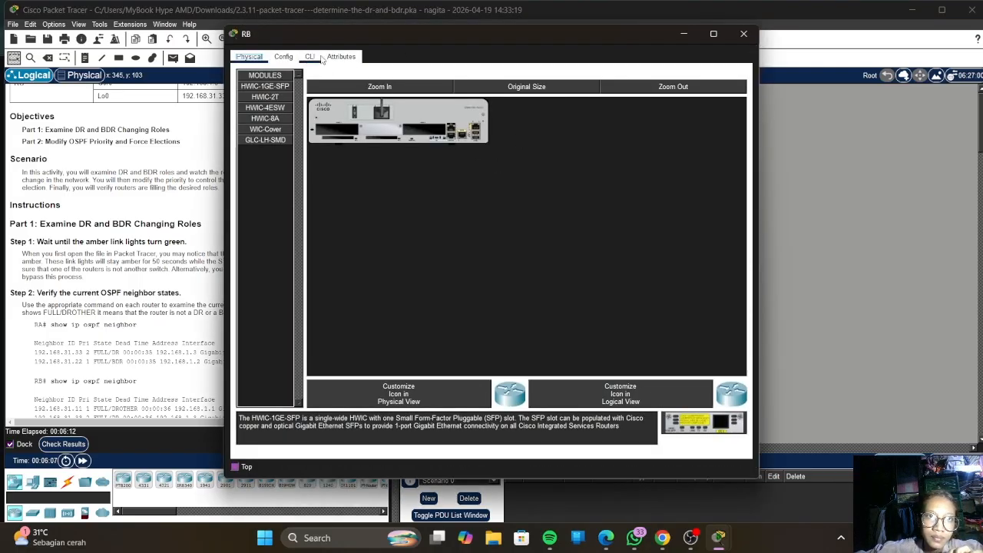
pyautogui.click(311, 57)
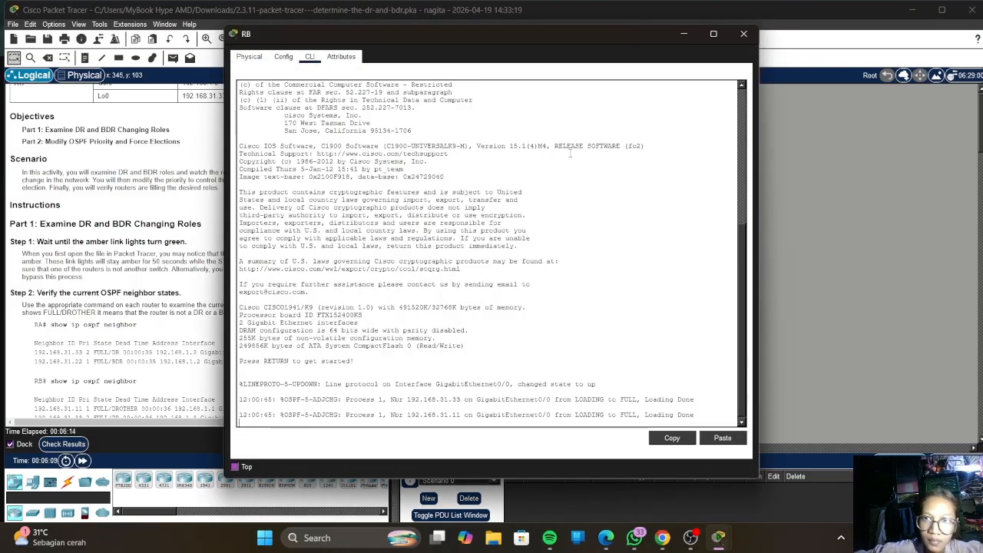
pyautogui.moveTo(563, 31); pyautogui.dragTo(733, 26)
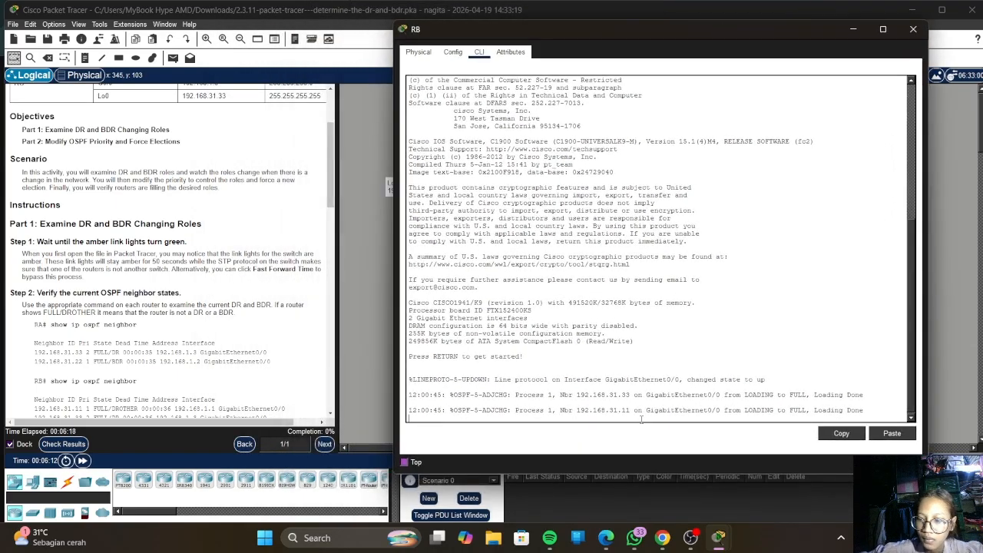
pyautogui.press('Return')
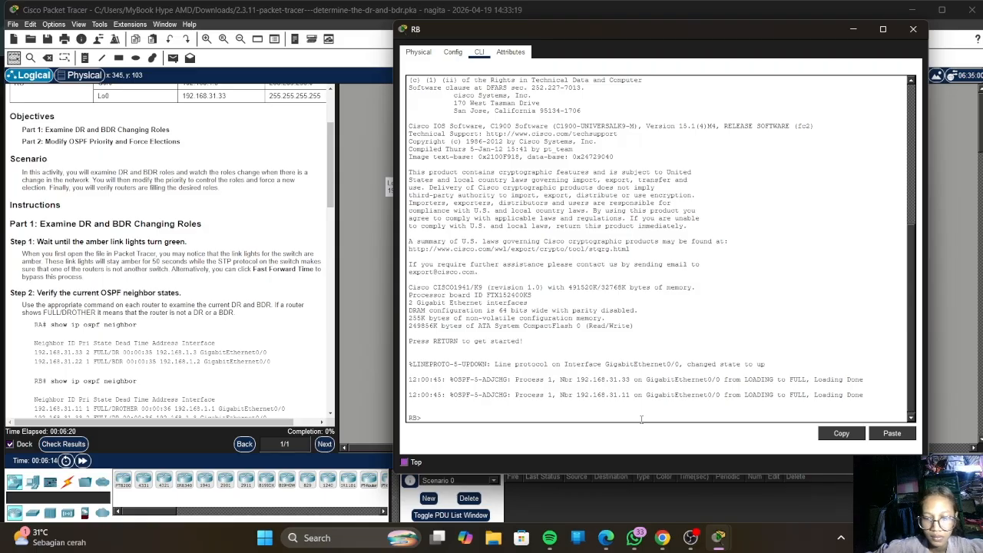
# - Run sh ip ospf neighbor on RB, check the neighbor IDs and addresses, and minimize the RB window
pyautogui.write('sh ip ')
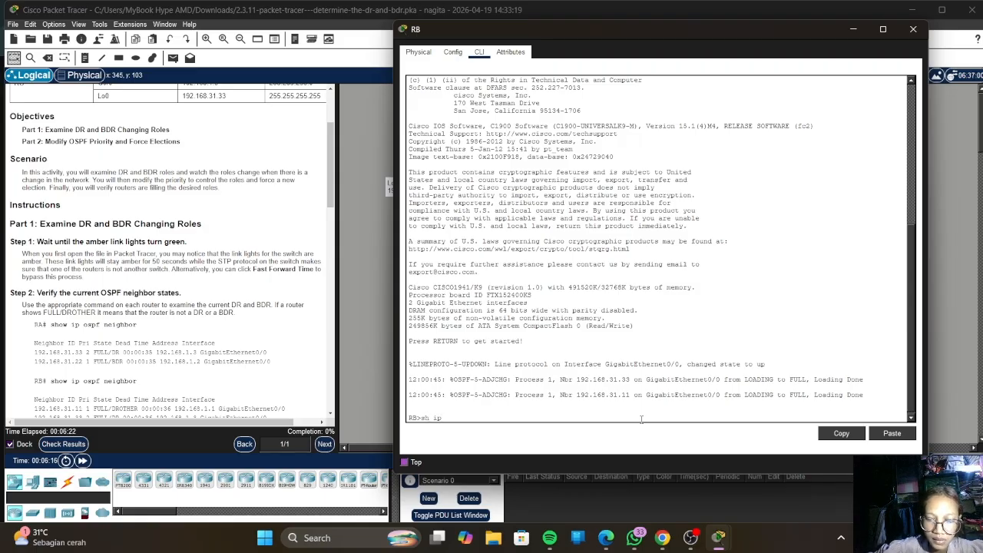
pyautogui.write('o')
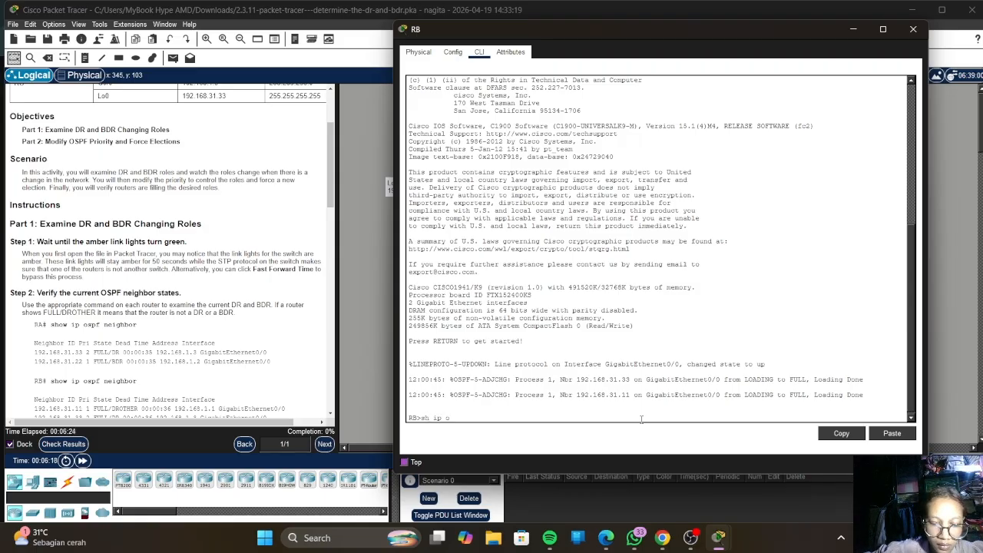
pyautogui.write('s')
pyautogui.press('Tab')
pyautogui.write('n')
pyautogui.press('Tab')
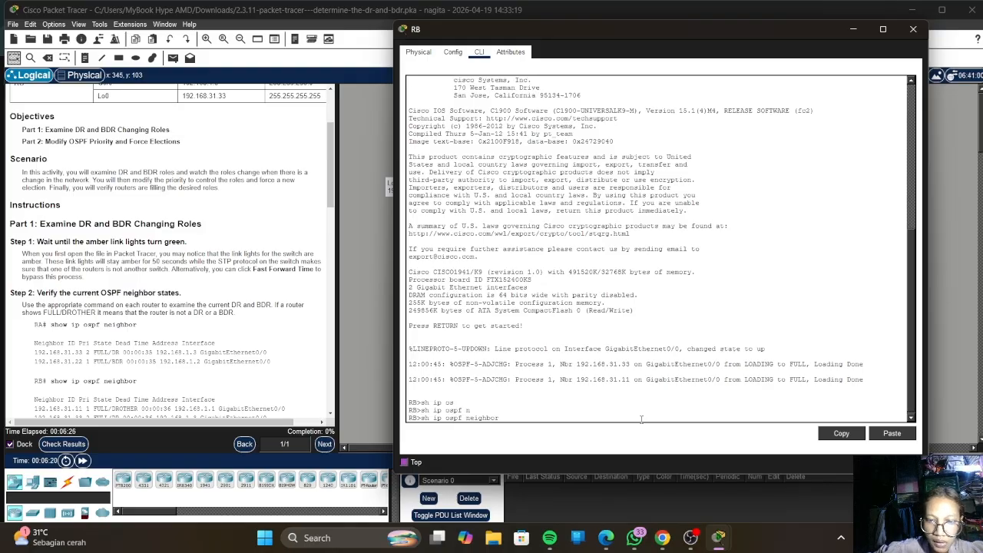
pyautogui.press('Return')
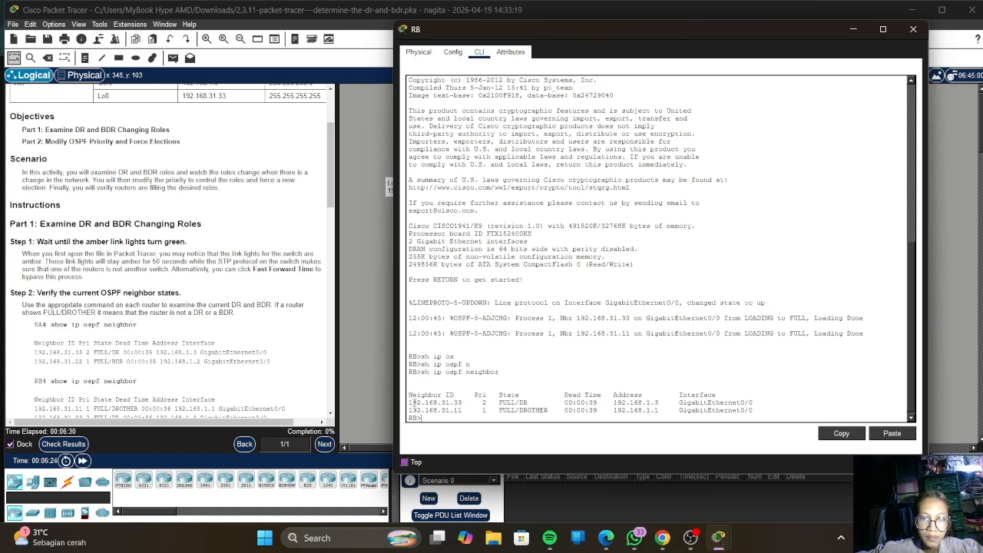
pyautogui.moveTo(410, 402); pyautogui.dragTo(472, 412)
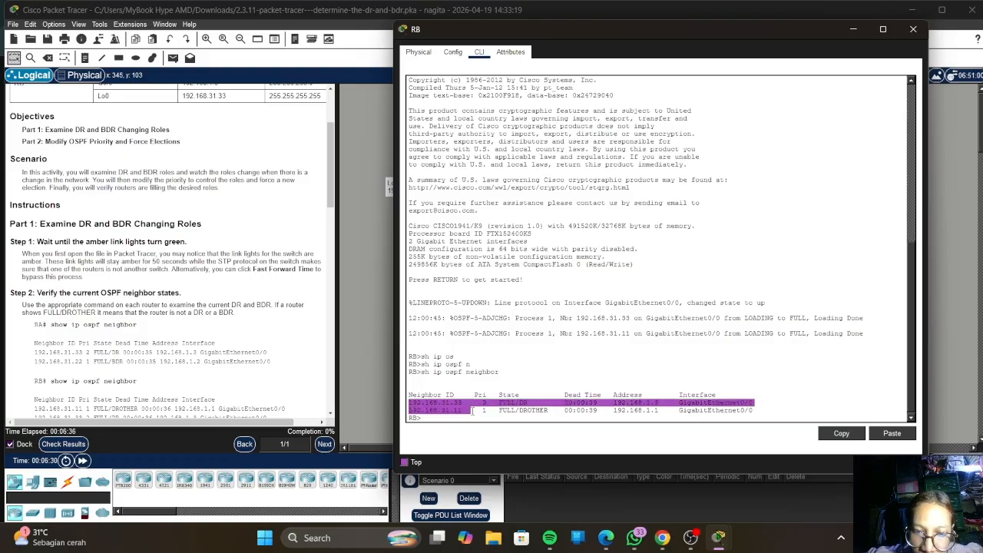
pyautogui.click(595, 413)
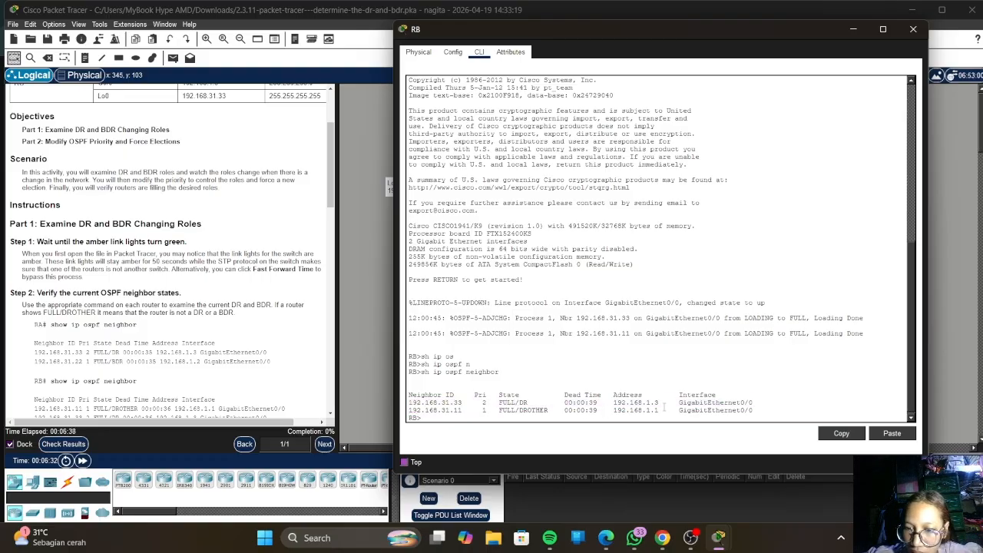
pyautogui.moveTo(661, 404); pyautogui.dragTo(754, 403)
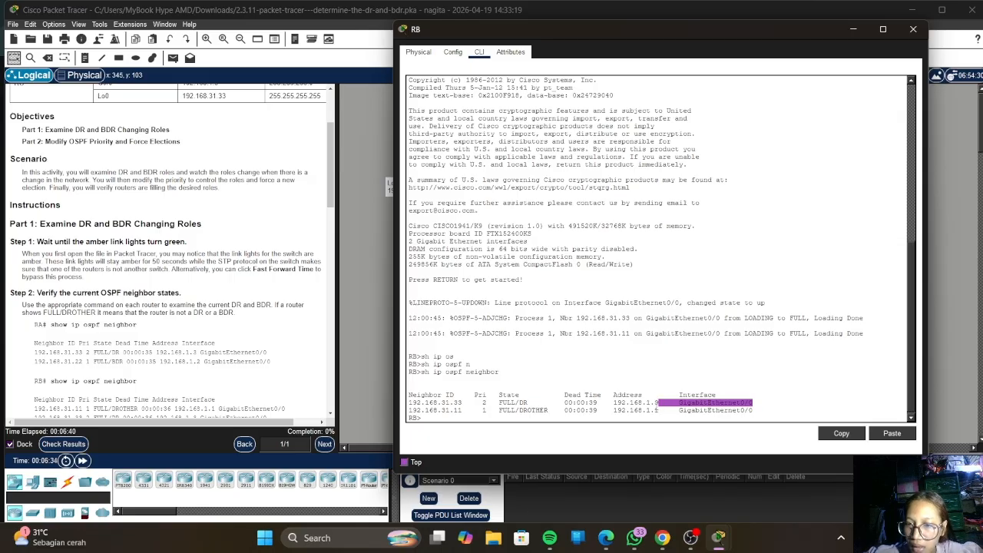
pyautogui.moveTo(657, 406); pyautogui.dragTo(658, 411)
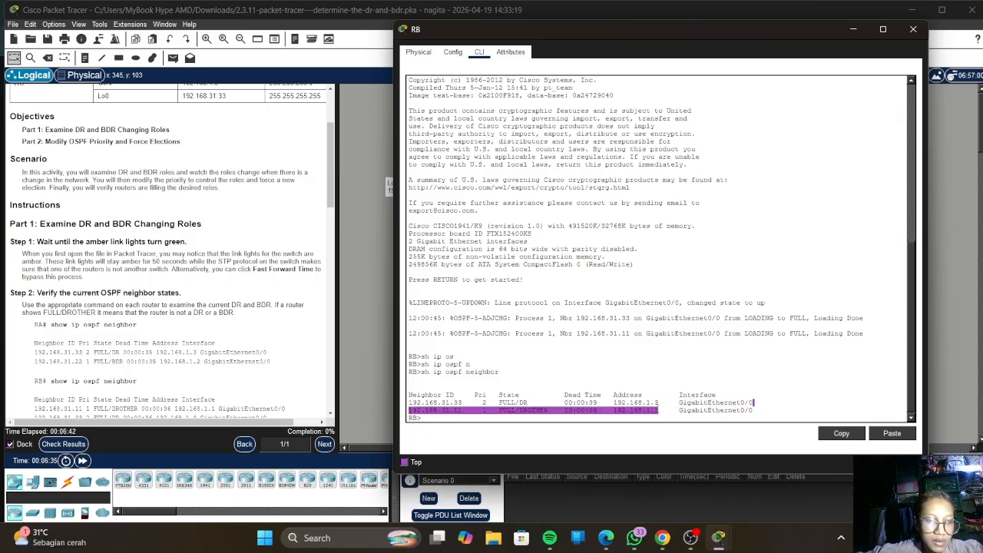
pyautogui.click(853, 28)
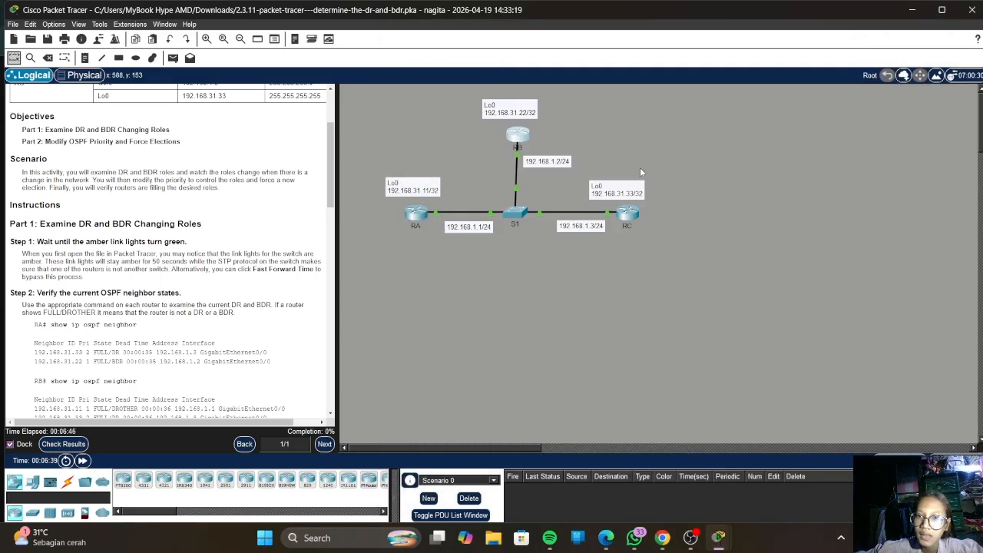
# - Open router RC's command-line prompt and place its window beside the lab instructions
pyautogui.click(628, 216)
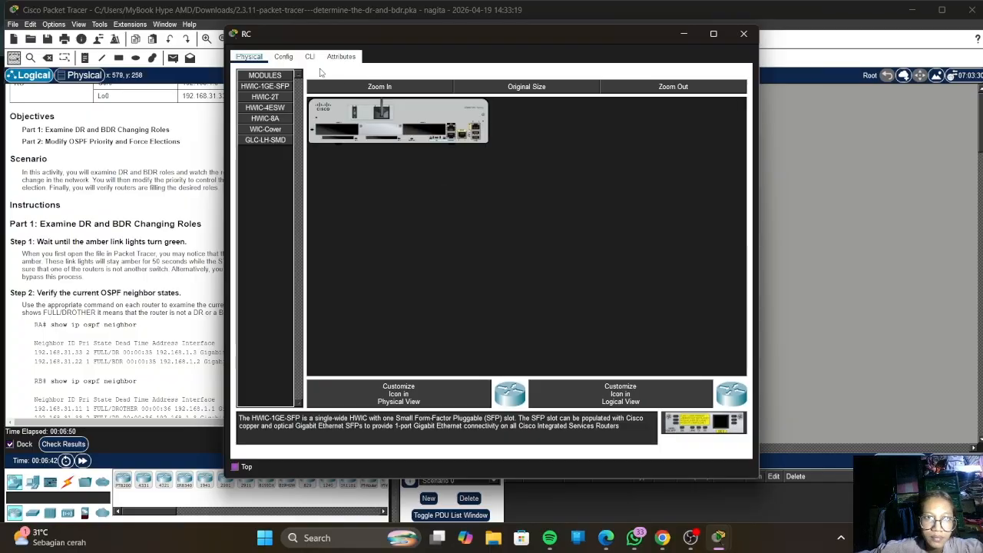
pyautogui.click(311, 58)
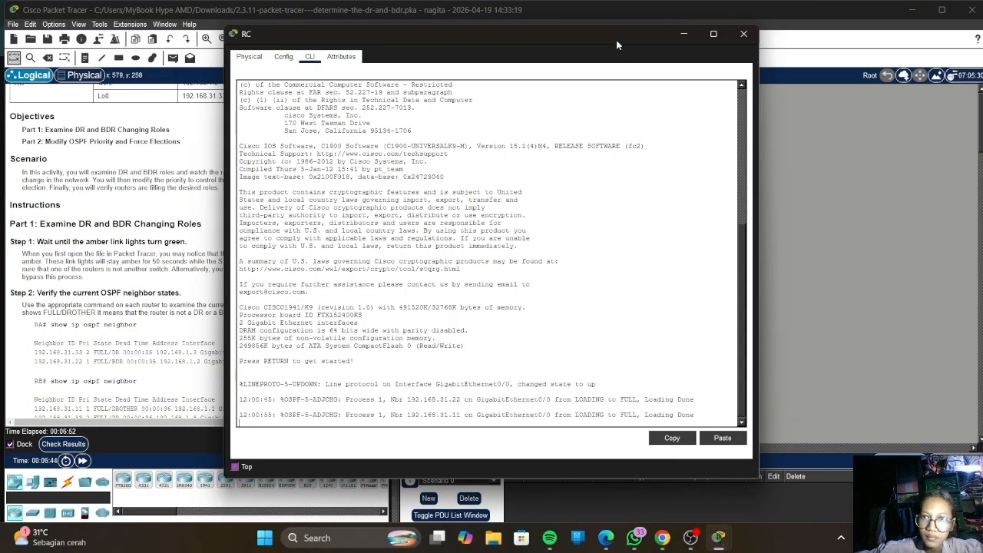
pyautogui.moveTo(616, 44); pyautogui.dragTo(765, 52)
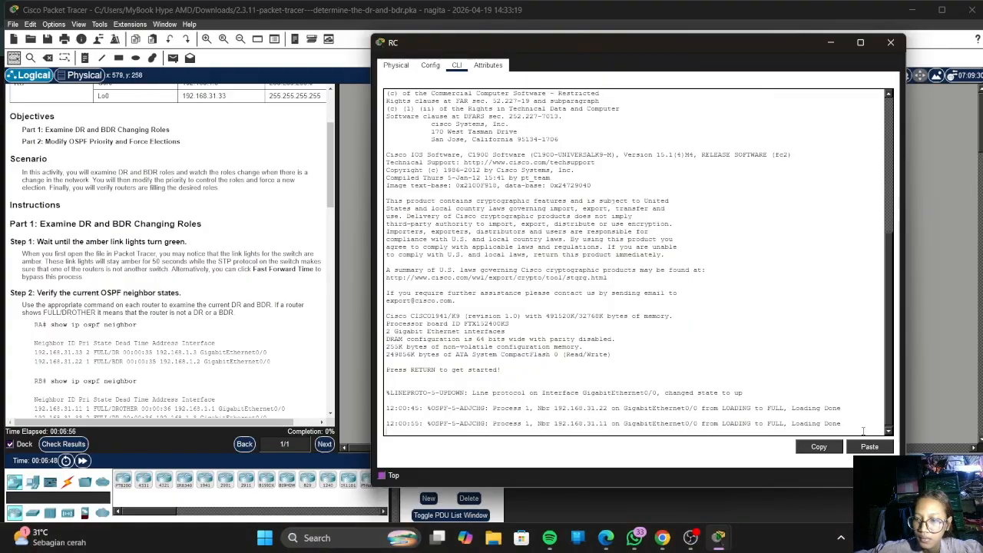
pyautogui.press('Return')
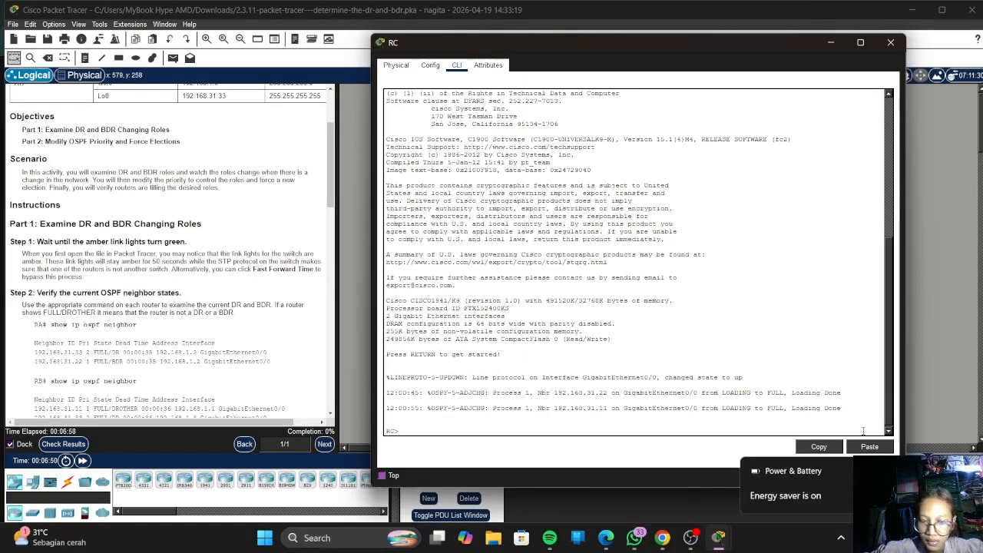
# - Run sh ip ospf neighbor on RC and check the neighbor IDs and addresses in its table
pyautogui.write('sh')
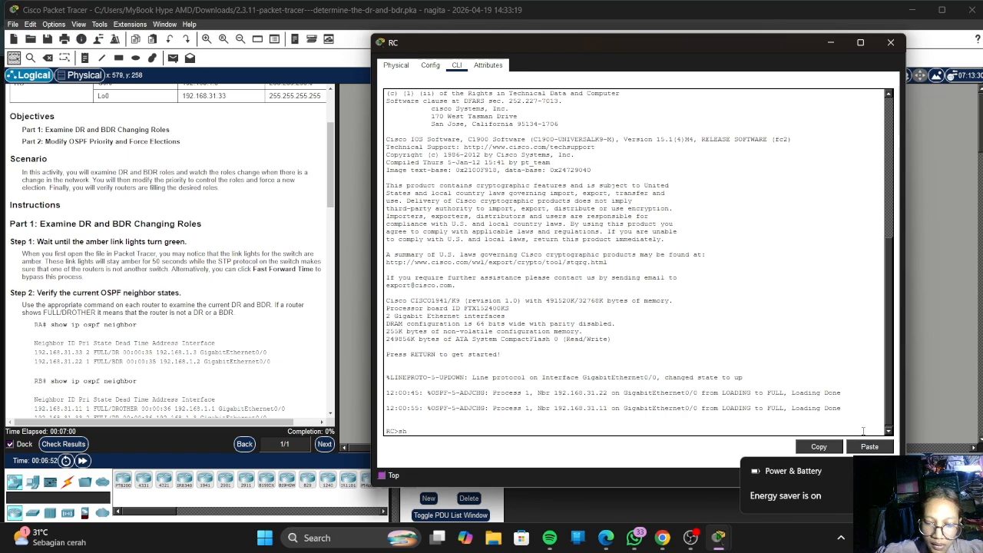
pyautogui.write(' ip o')
pyautogui.press('Tab')
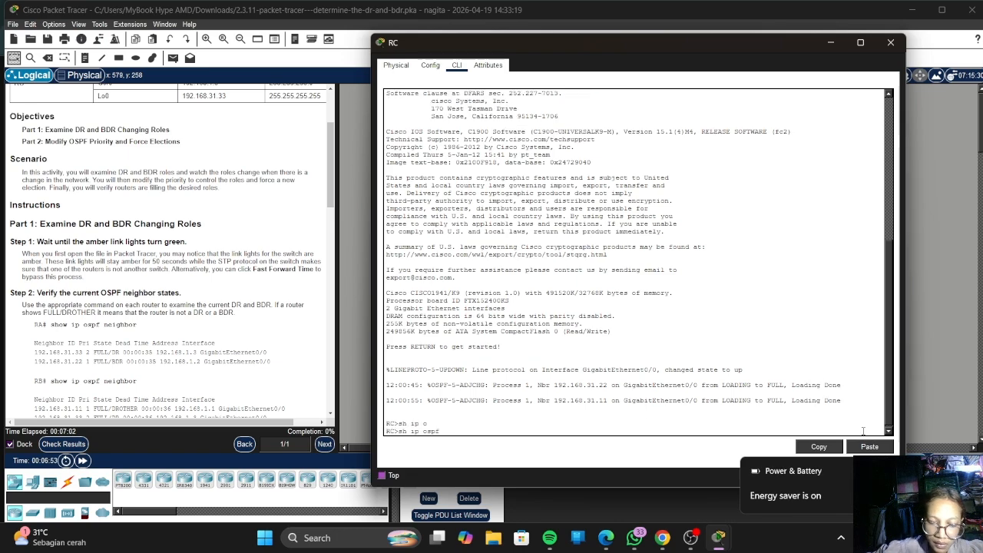
pyautogui.write('n')
pyautogui.press('Tab')
pyautogui.press('Return')
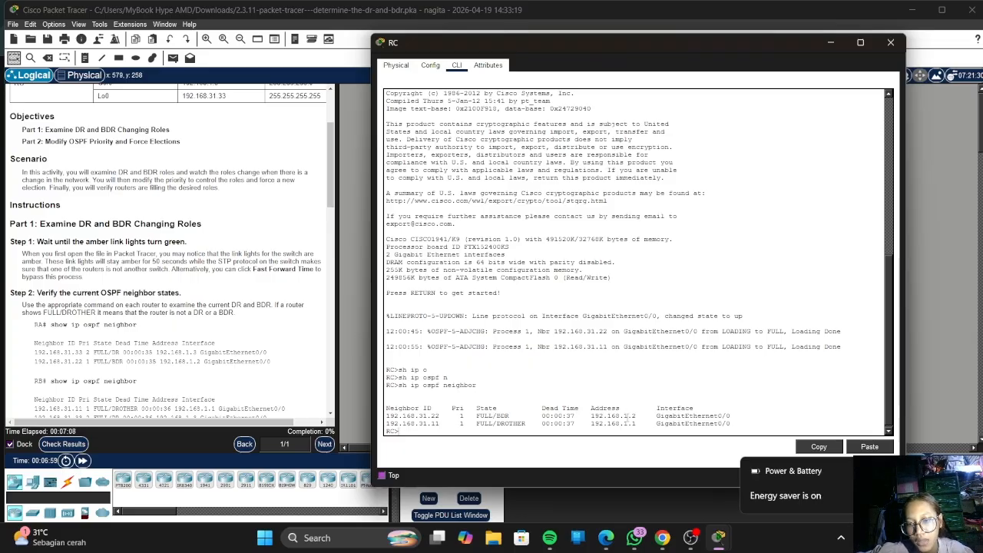
pyautogui.moveTo(627, 423)
pyautogui.mouseDown()
pyautogui.moveTo(650, 415)
pyautogui.moveTo(695, 426)
pyautogui.moveTo(612, 432)
pyautogui.mouseUp()
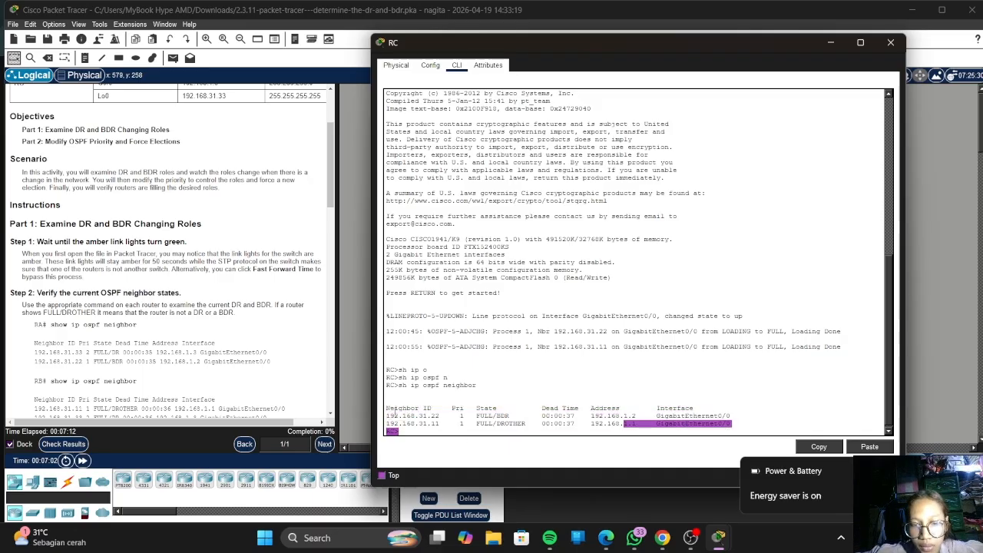
pyautogui.moveTo(386, 413); pyautogui.dragTo(445, 423)
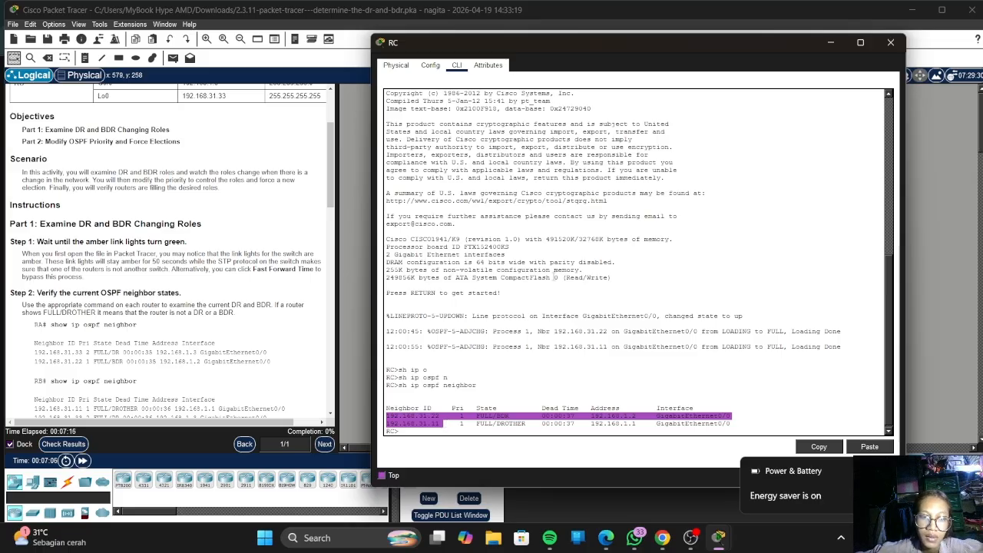
# - Minimize the RC window and read the Step 2 questions and the instructions for Steps 3 to 5
pyautogui.click(829, 44)
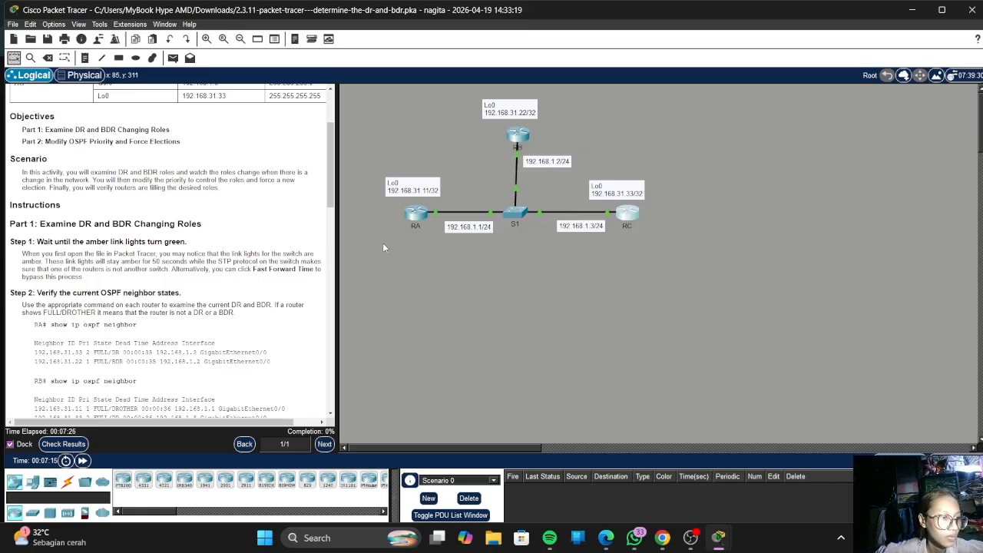
pyautogui.scroll(-8, 125, 186)
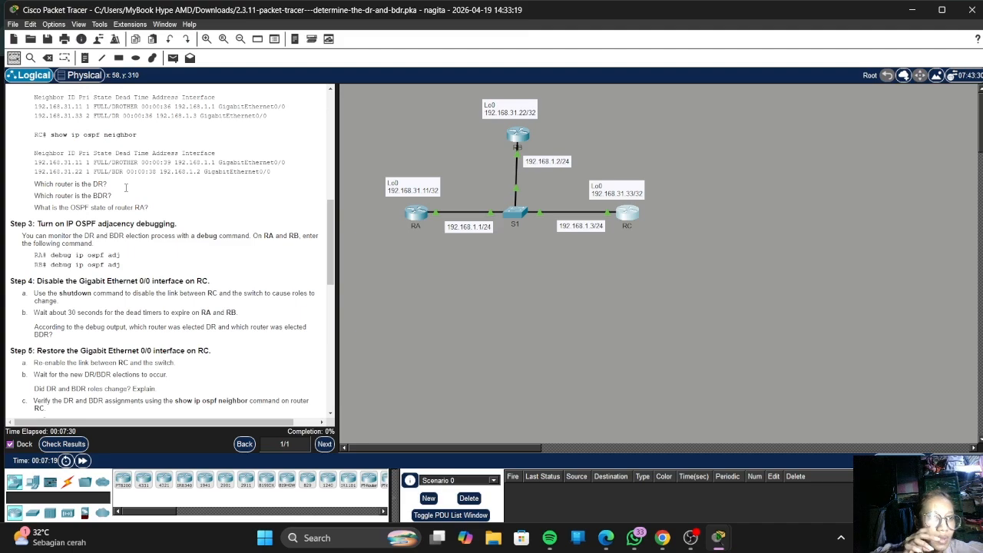
pyautogui.scroll(1, 125, 188)
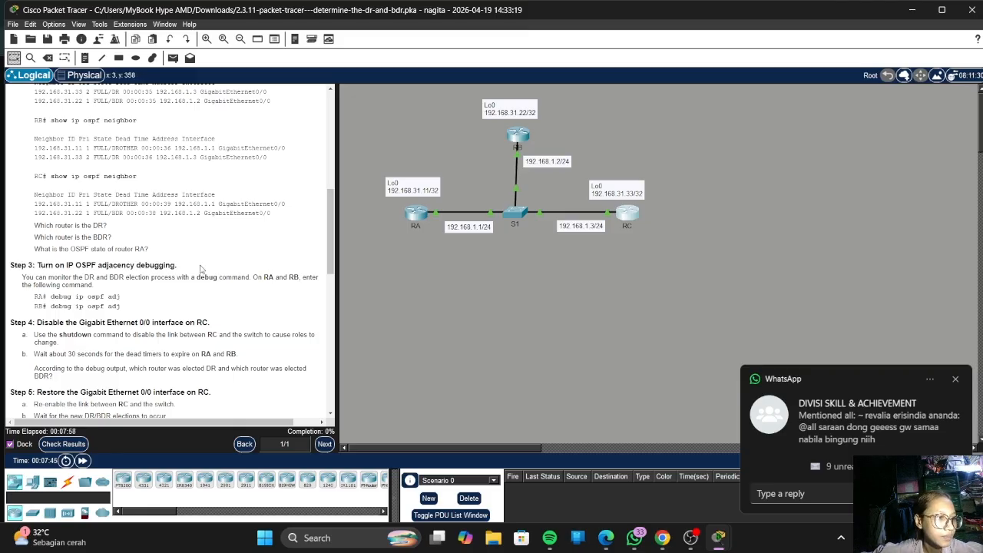
pyautogui.scroll(-3, 206, 277)
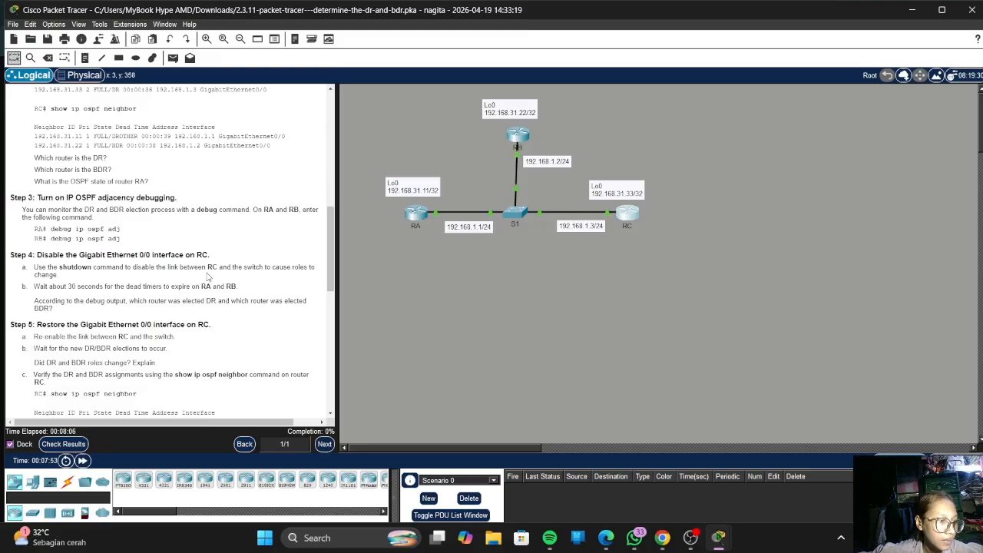
pyautogui.scroll(-2, 207, 275)
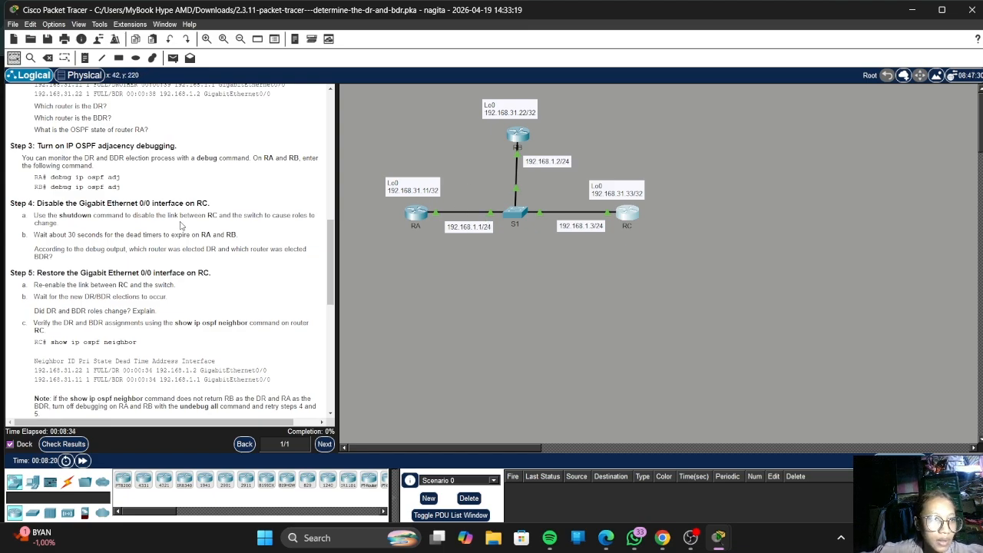
pyautogui.scroll(1, 181, 224)
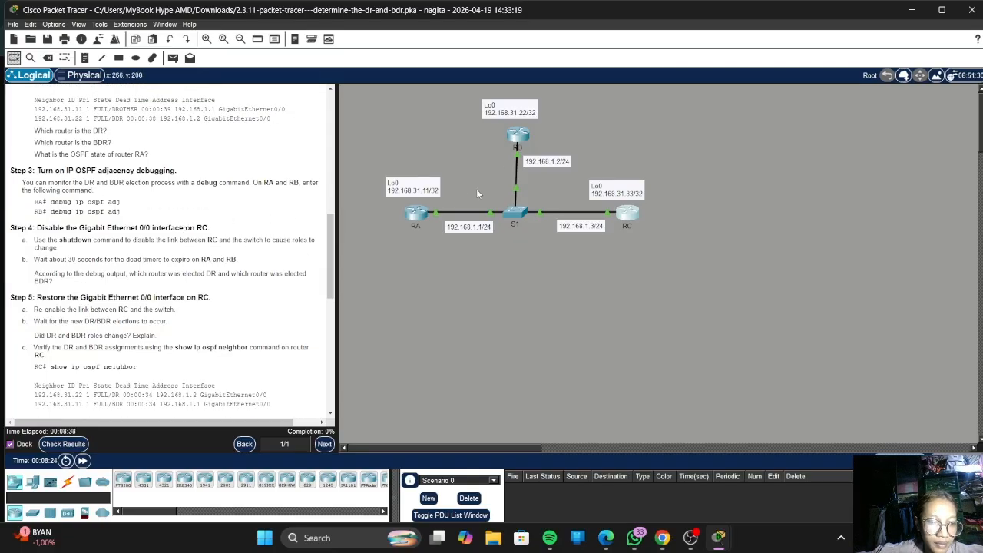
# - Open router RA's command-line prompt and enter privileged EXEC mode with ena
pyautogui.click(415, 213)
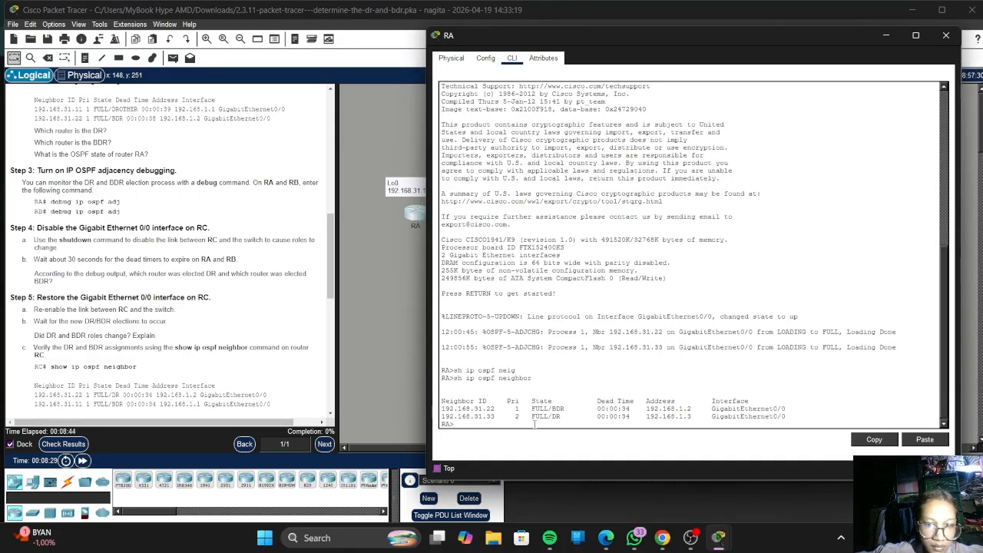
pyautogui.write('ena')
pyautogui.press('Return')
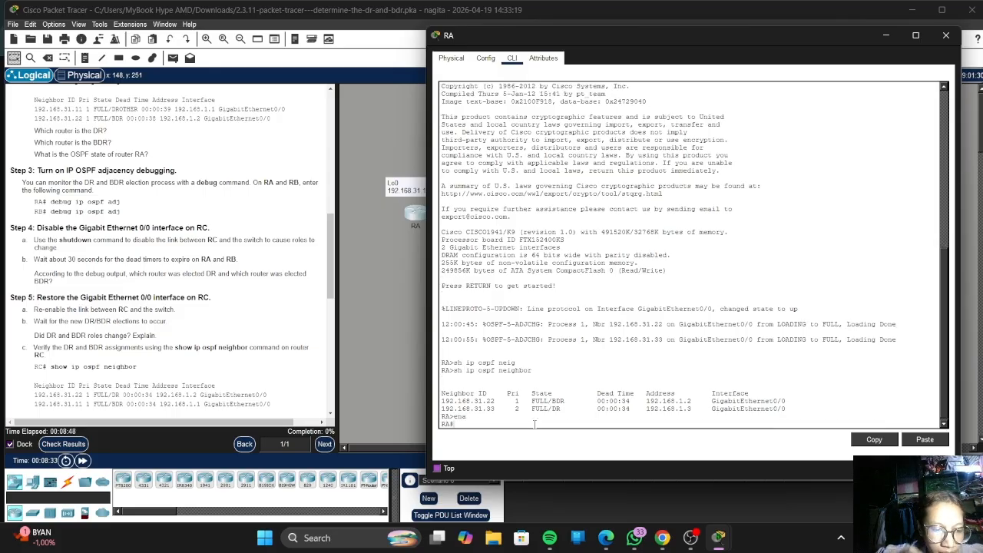
# - Turn on OSPF adjacency debugging on RA with debug ip ospf adj and minimize the RA window
pyautogui.write('debug')
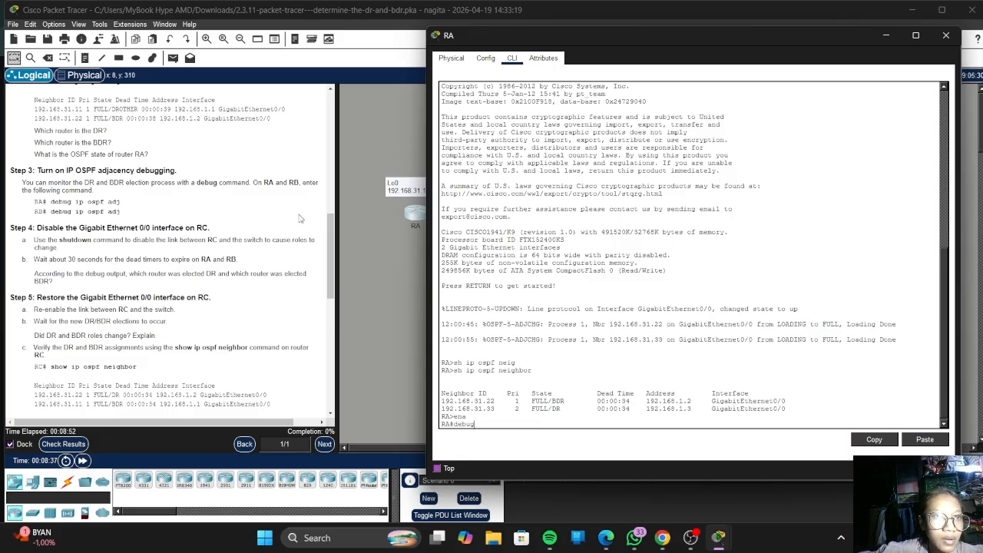
pyautogui.scroll(3, 292, 215)
pyautogui.scroll(2, 292, 215)
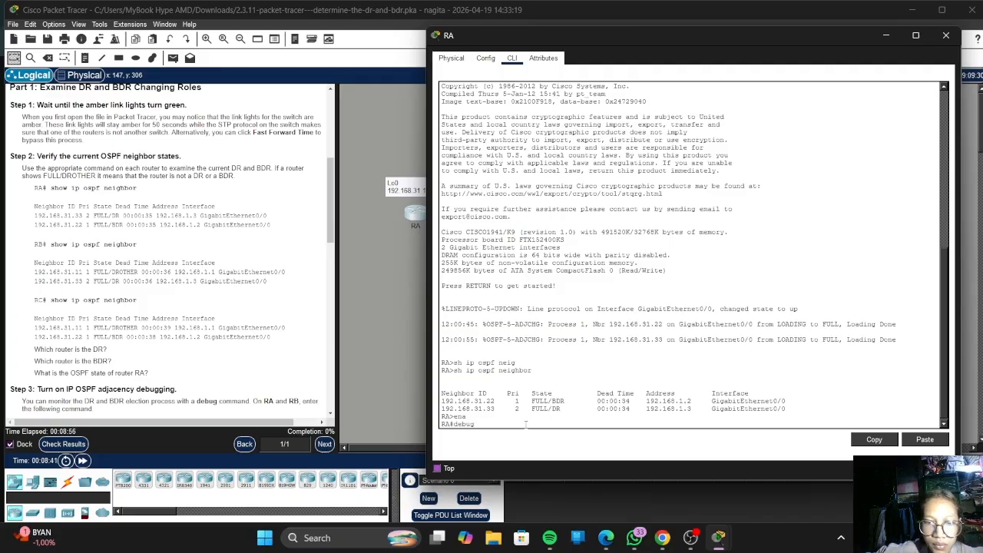
pyautogui.scroll(-3, 189, 281)
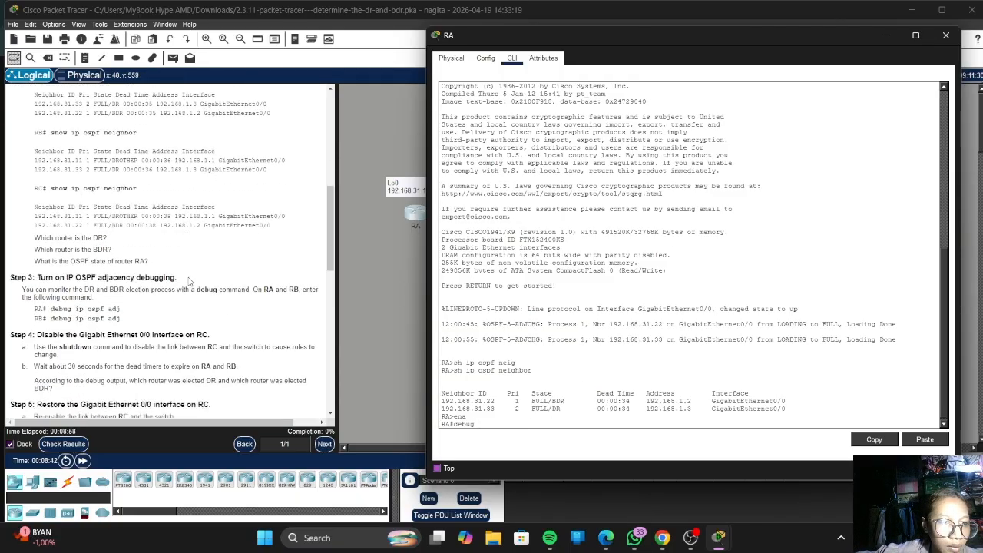
pyautogui.scroll(-1, 189, 282)
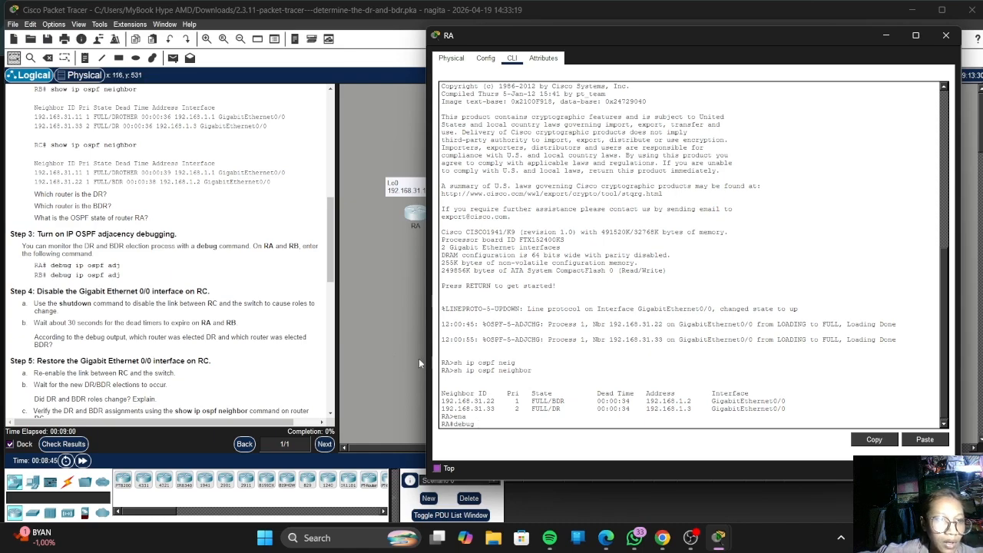
pyautogui.write('p')
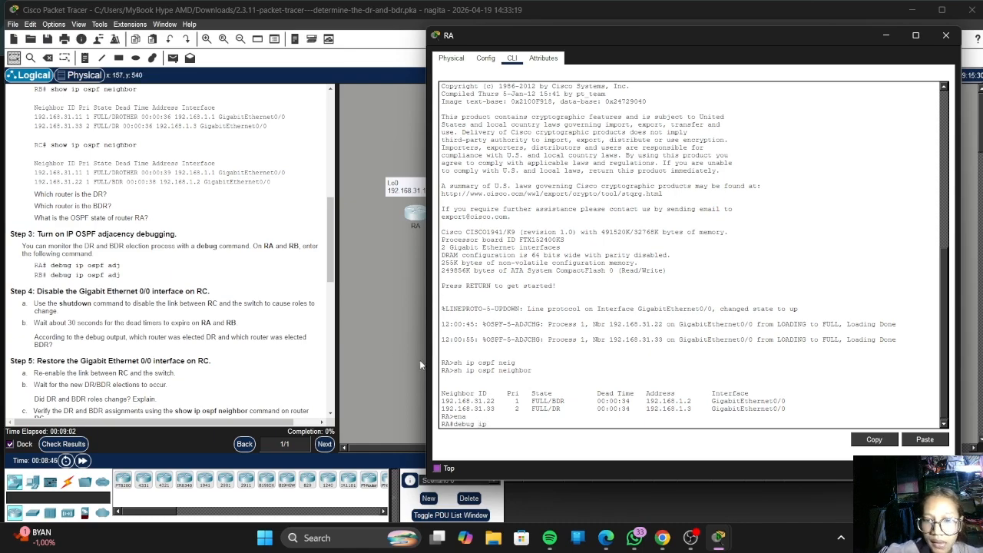
pyautogui.write(' os')
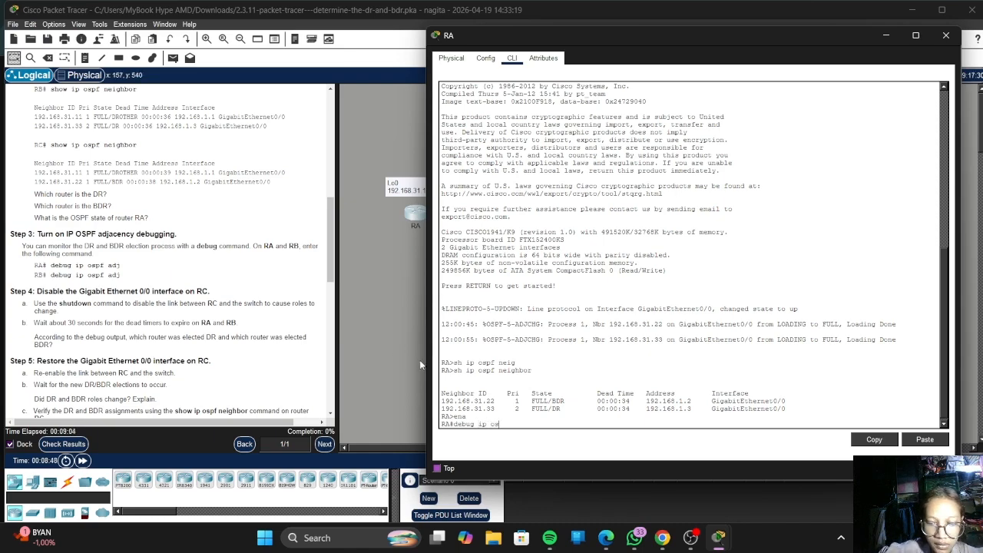
pyautogui.write('pf adj')
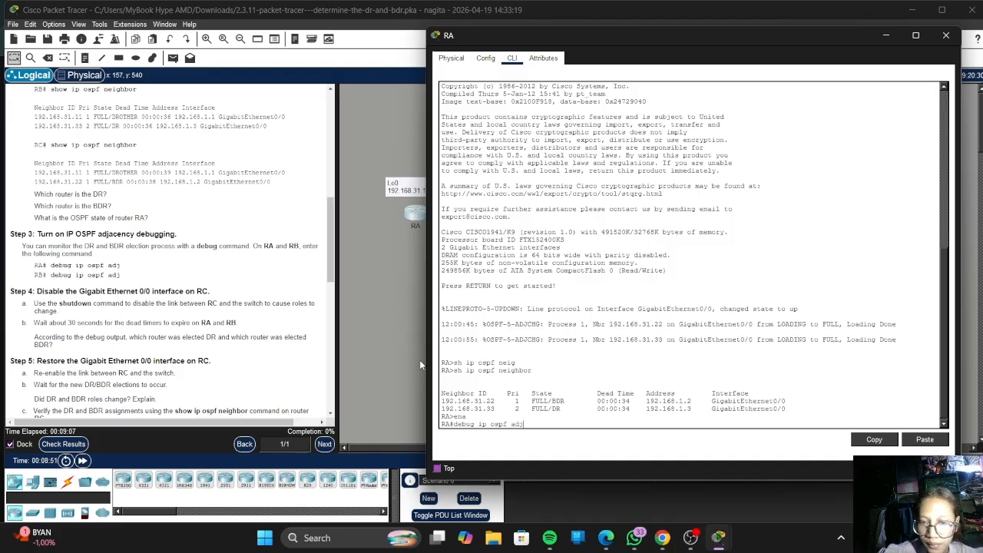
pyautogui.press('Return')
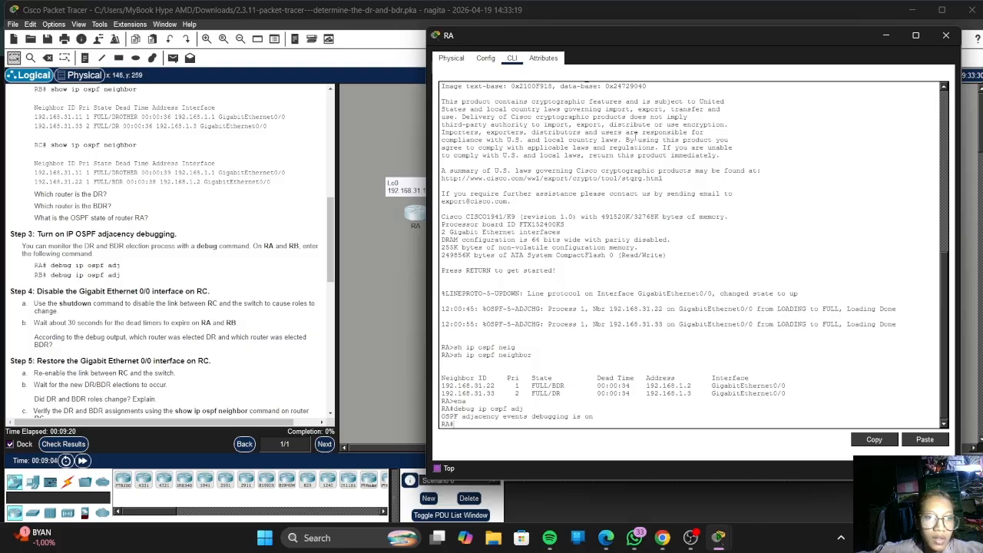
pyautogui.click(887, 35)
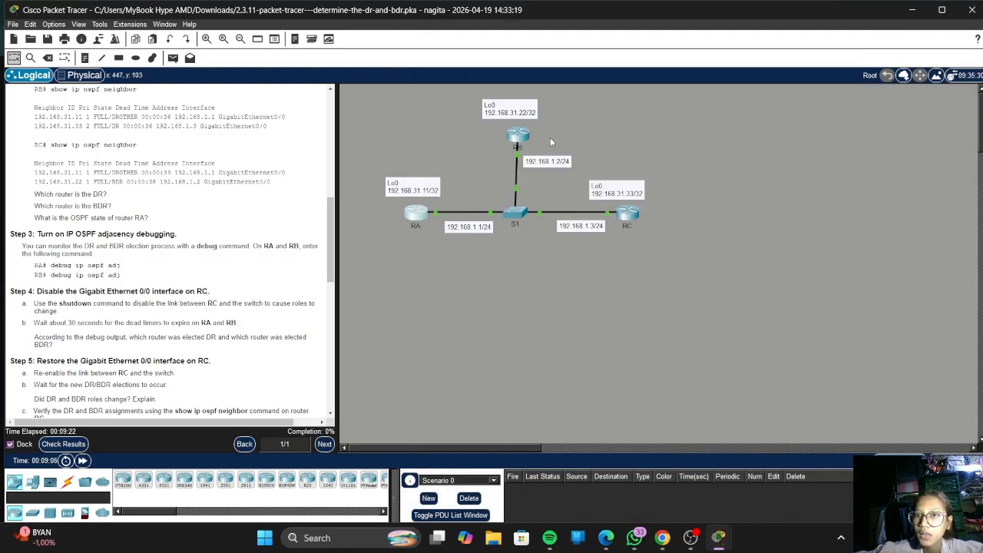
# - Open RB's command-line prompt, enter privileged EXEC mode with ena, and move its window clear of the lab instructions
pyautogui.click(517, 136)
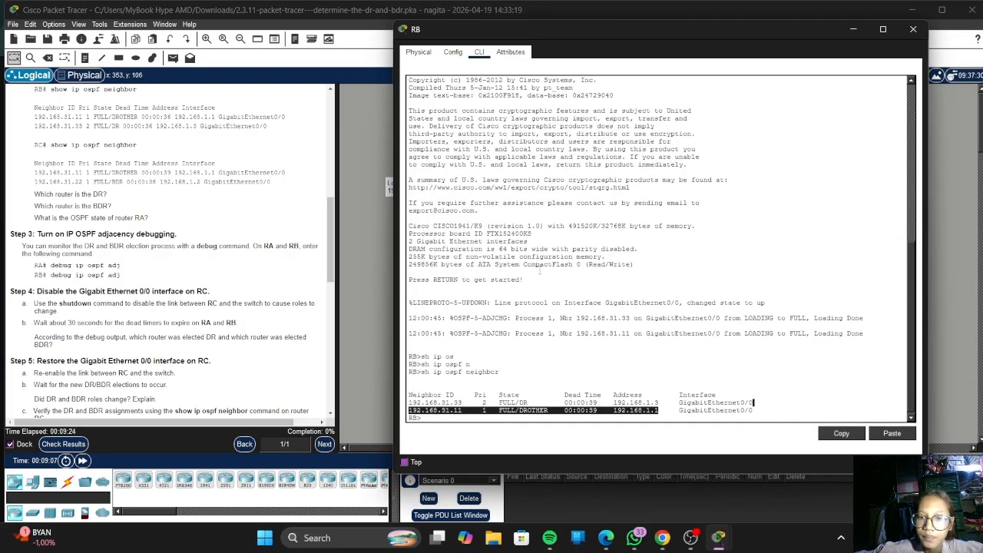
pyautogui.click(775, 409)
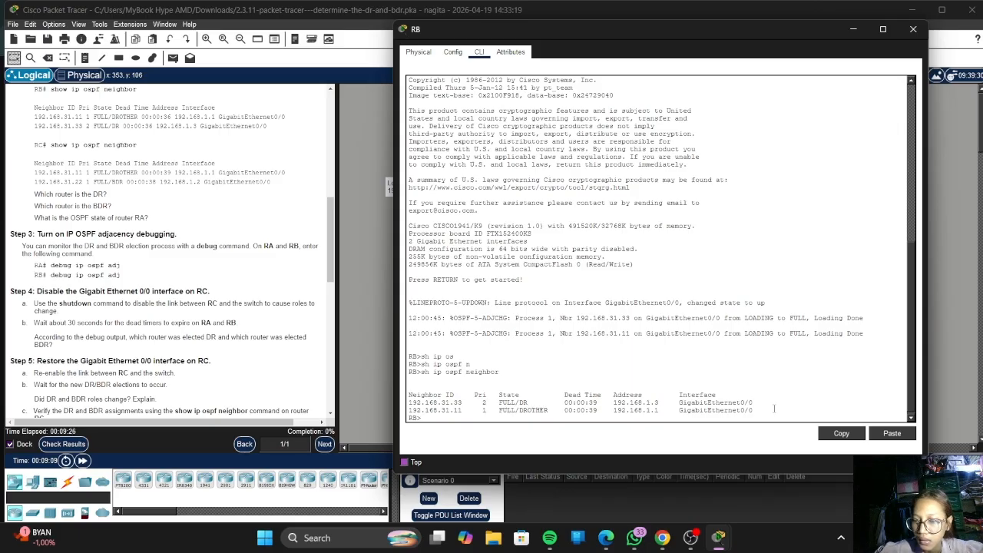
pyautogui.press('Return')
pyautogui.write('ena')
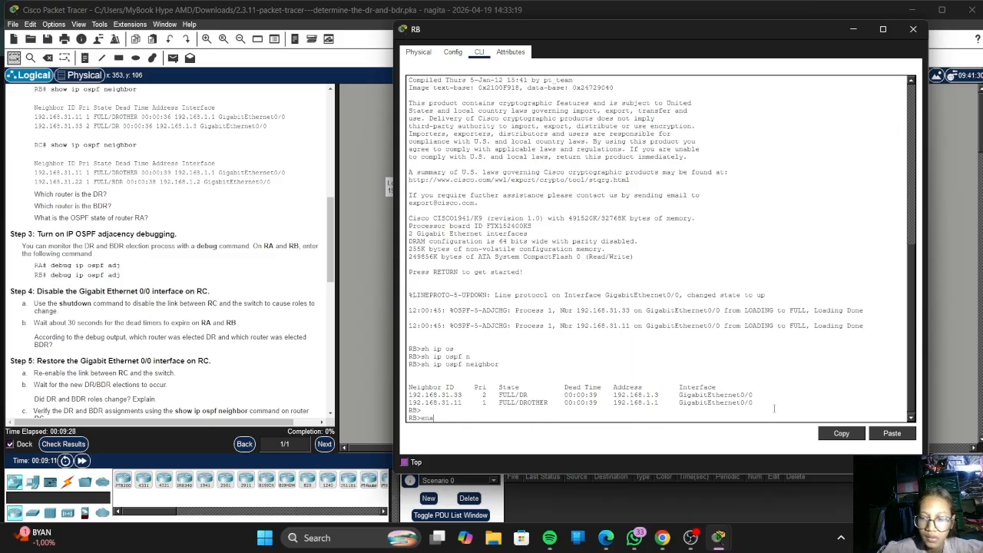
pyautogui.press('Return')
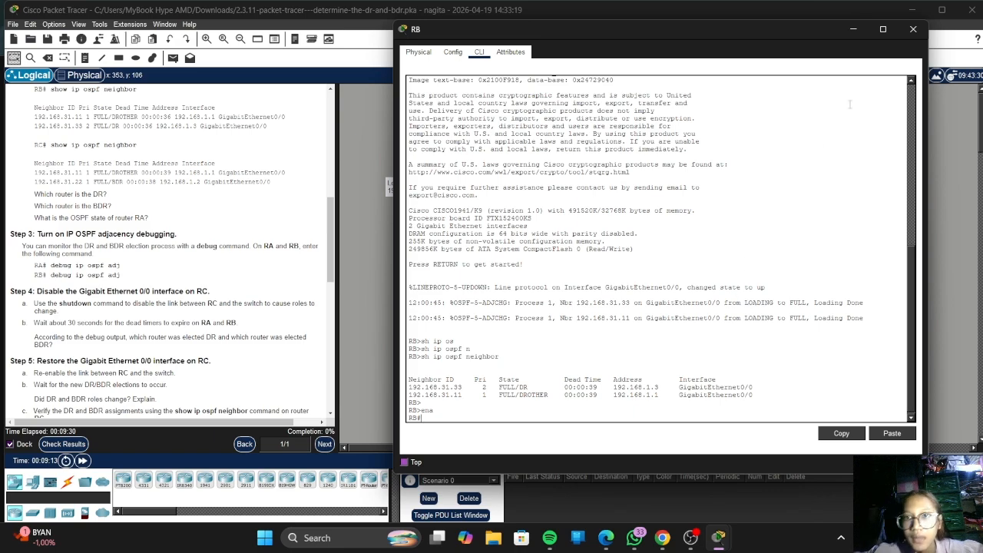
pyautogui.moveTo(770, 33); pyautogui.dragTo(818, 23)
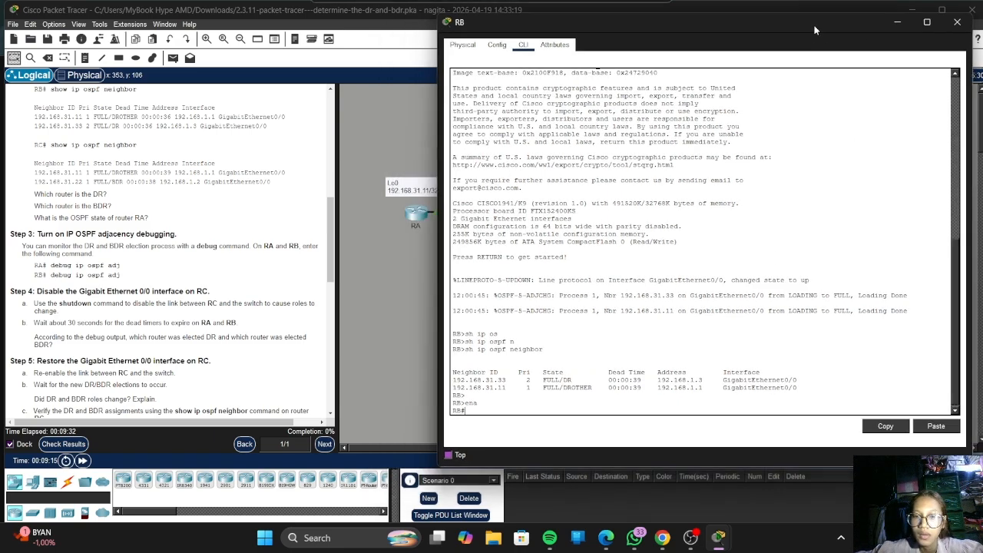
# - Turn on OSPF adjacency debugging on RB with debug ip ospf adj
pyautogui.write('d')
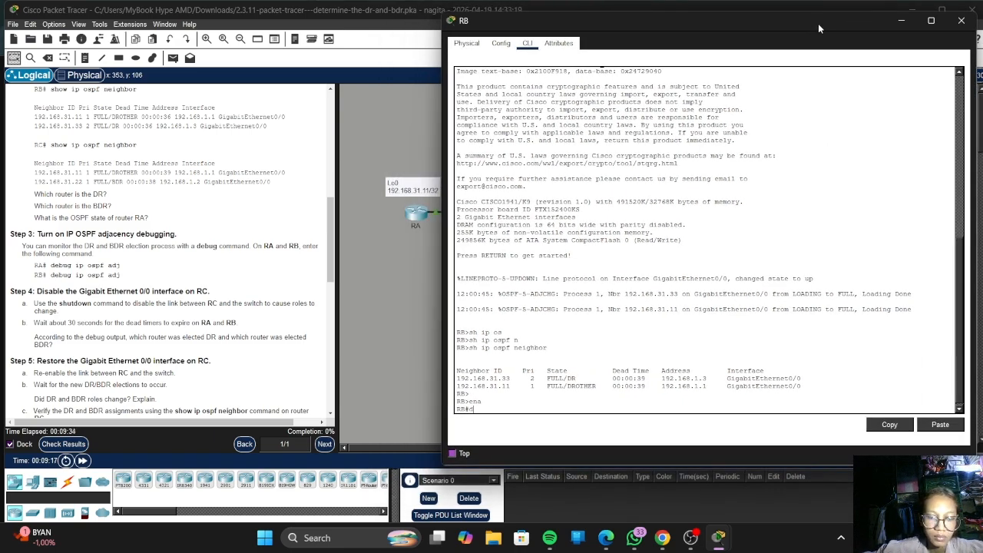
pyautogui.write('ebug ip ')
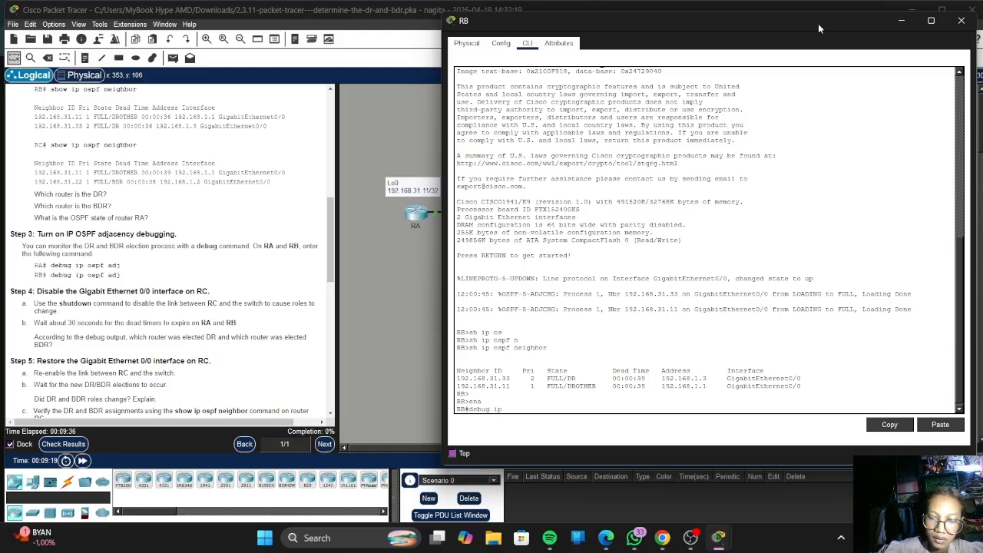
pyautogui.write('os')
pyautogui.press('Tab')
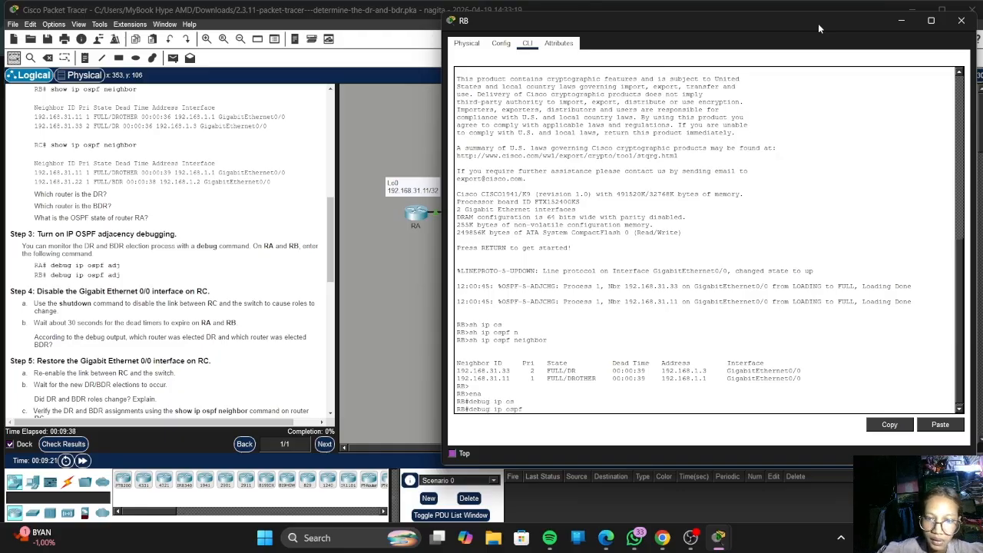
pyautogui.write('adj')
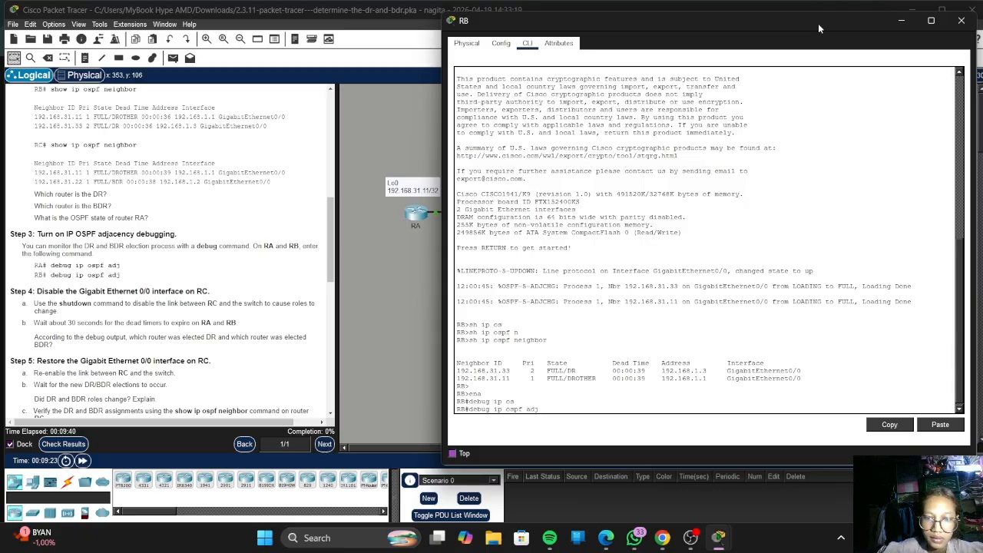
pyautogui.press('Return')
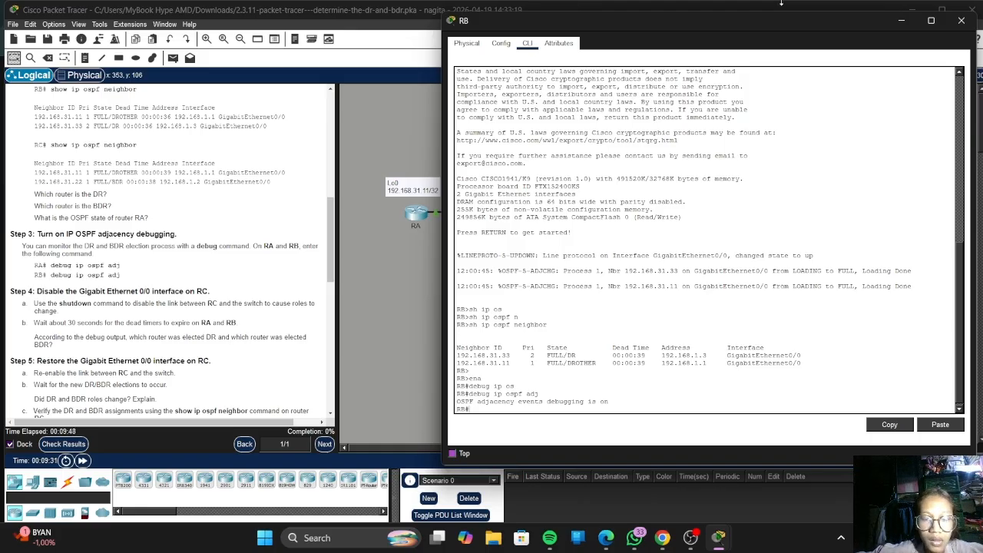
# - Minimize the RB window and open router RC's command-line prompt beside the Step 4 and Step 5 instructions
pyautogui.scroll(-3, 230, 219)
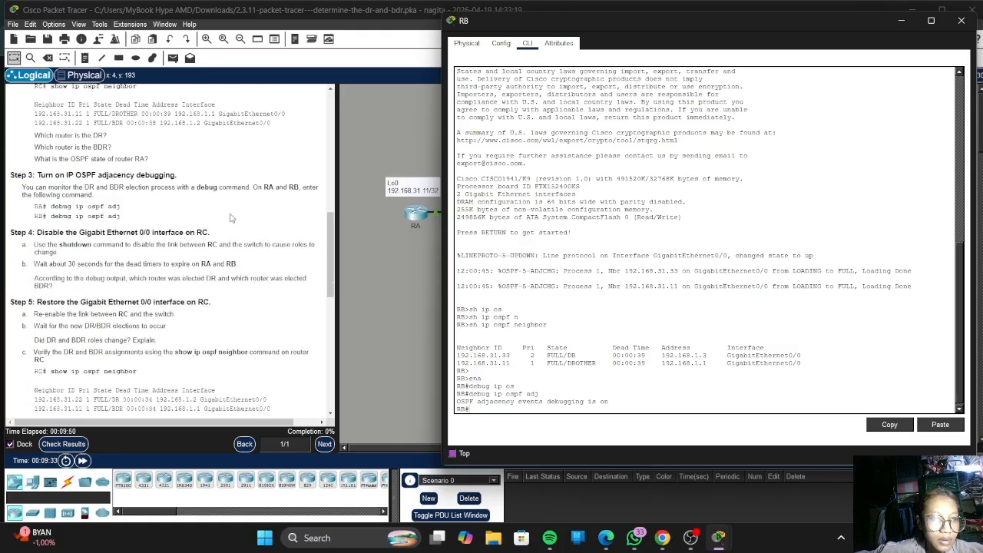
pyautogui.scroll(-1, 230, 218)
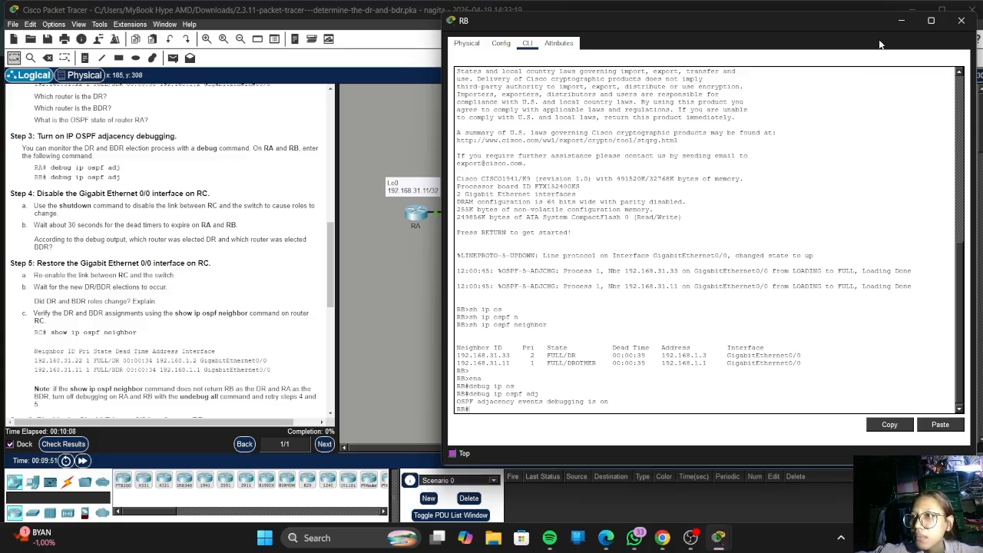
pyautogui.click(908, 20)
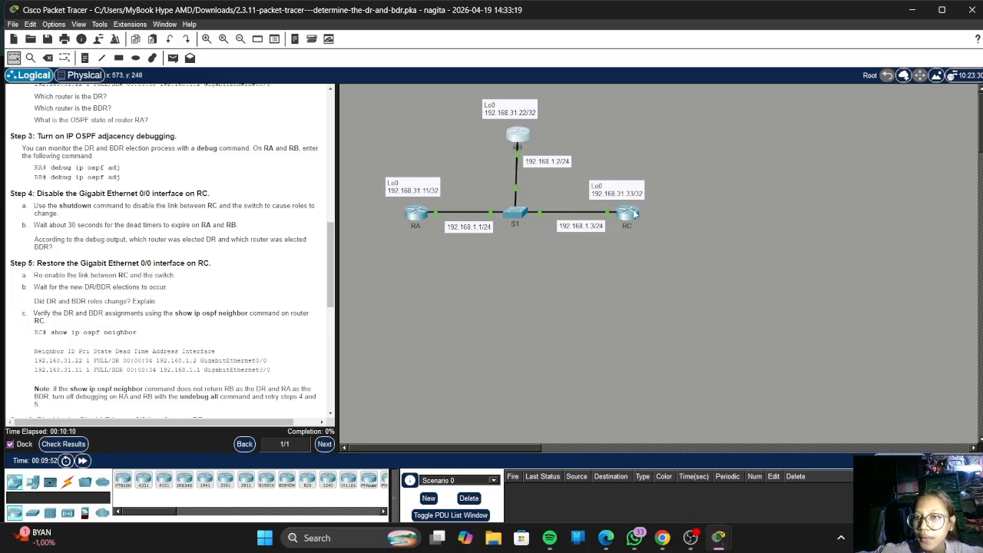
pyautogui.click(634, 215)
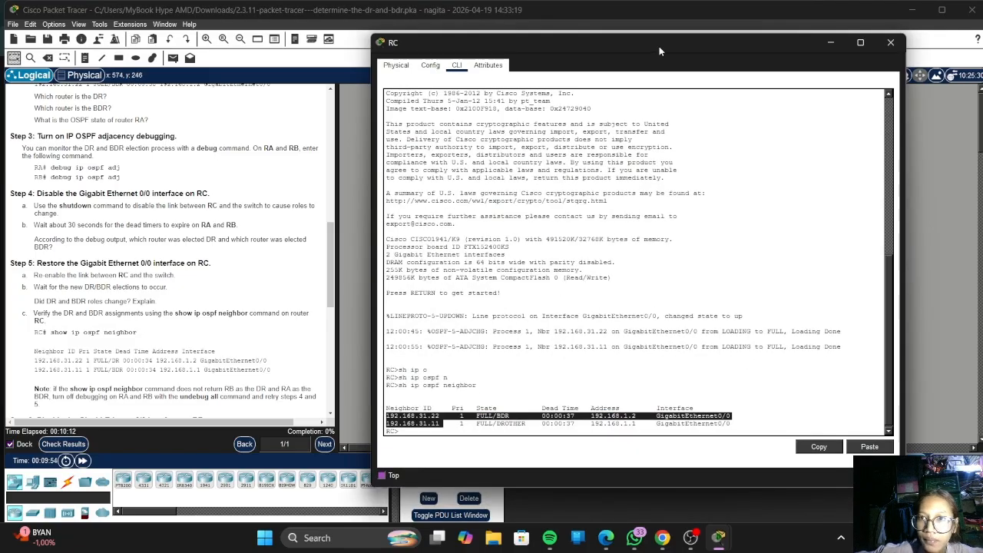
pyautogui.moveTo(658, 44); pyautogui.dragTo(723, 14)
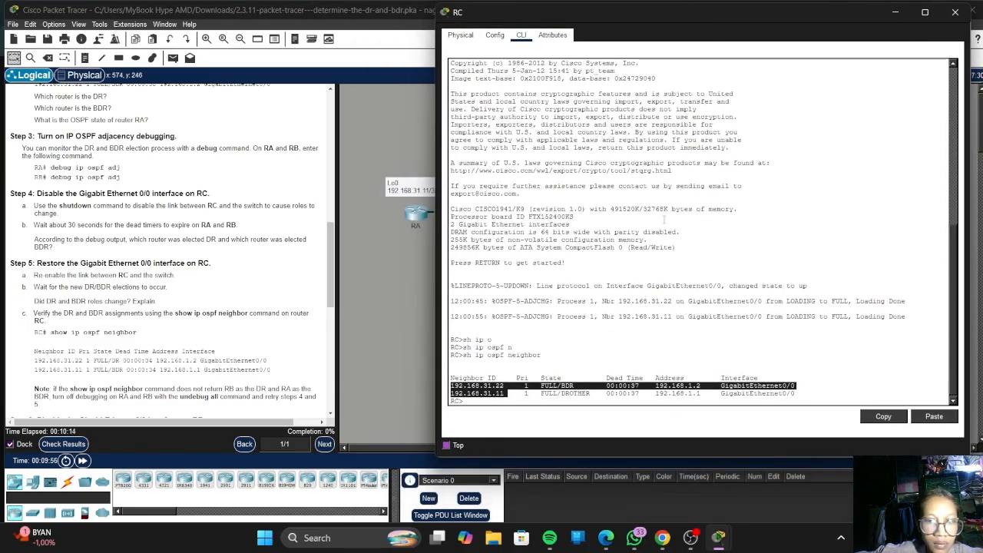
# - Enter privileged EXEC mode on RC with ena and go into global configuration mode with conf t
pyautogui.click(521, 403)
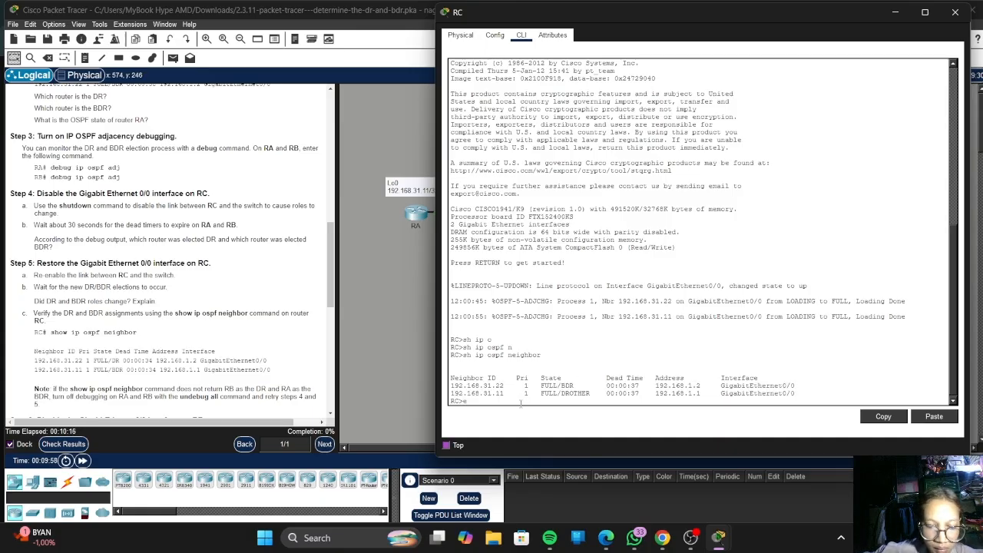
pyautogui.write('ena')
pyautogui.press('Return')
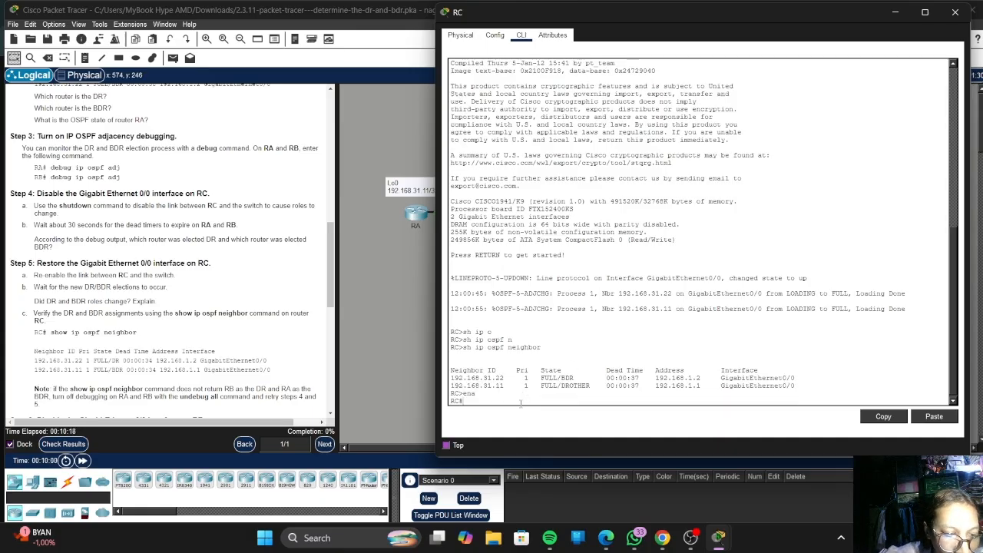
pyautogui.write('conf t')
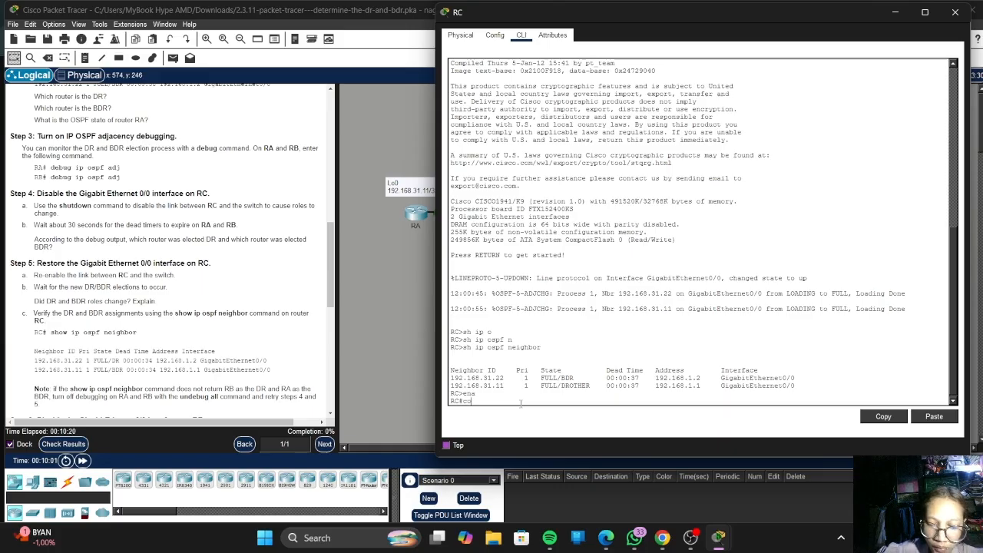
pyautogui.press('Return')
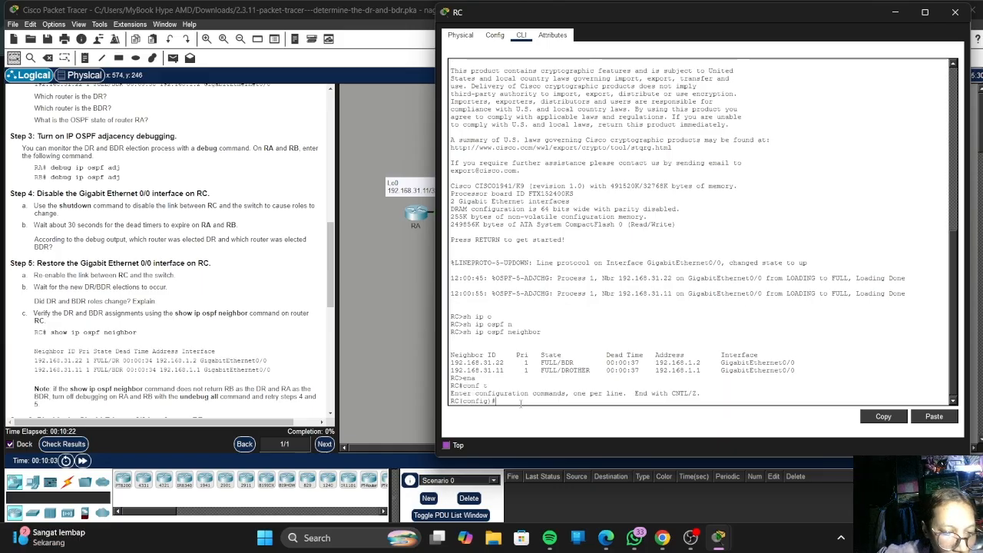
# - Shut down RC's Gigabit Ethernet 0/0 interface using int g0/0 and sh
pyautogui.write('int g0/')
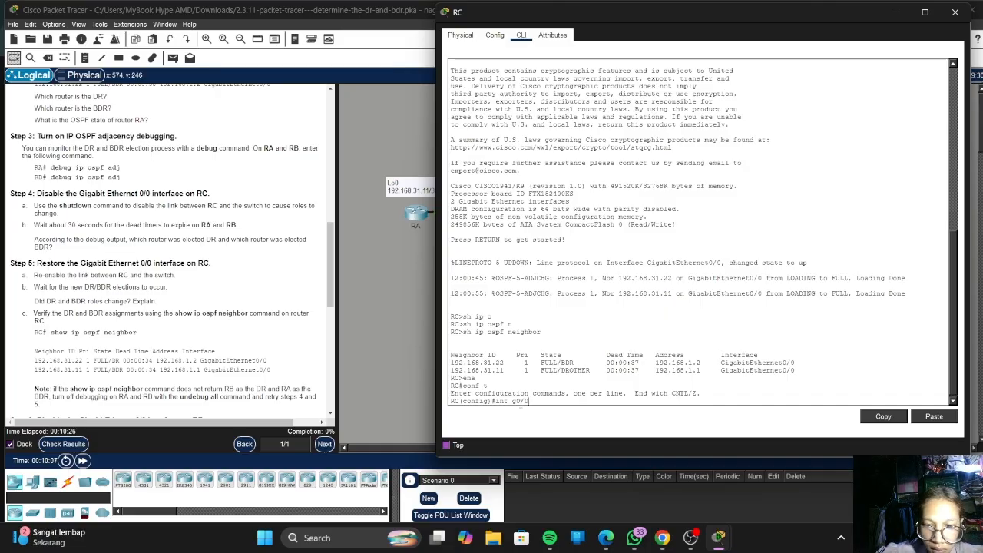
pyautogui.write('0')
pyautogui.press('Return')
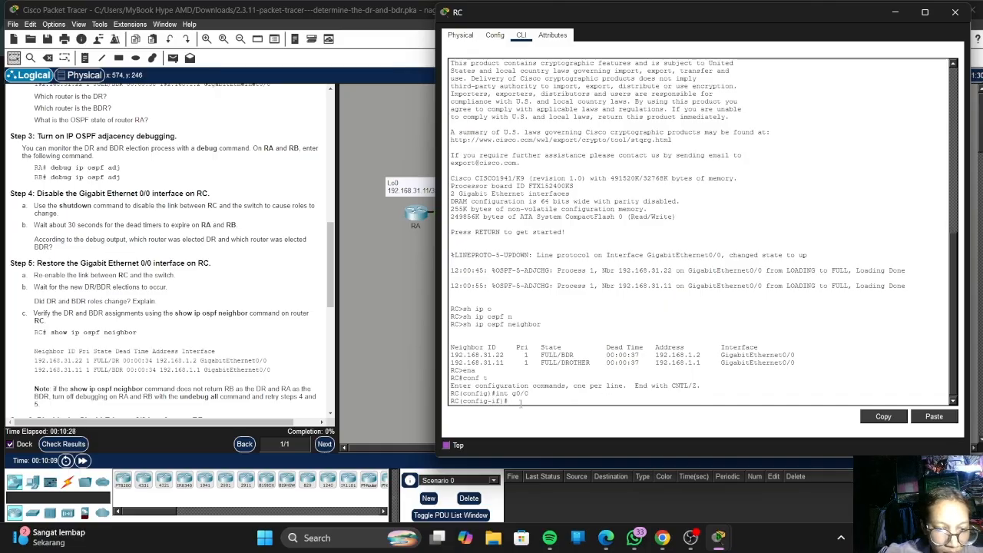
pyautogui.write('sh')
pyautogui.press('Return')
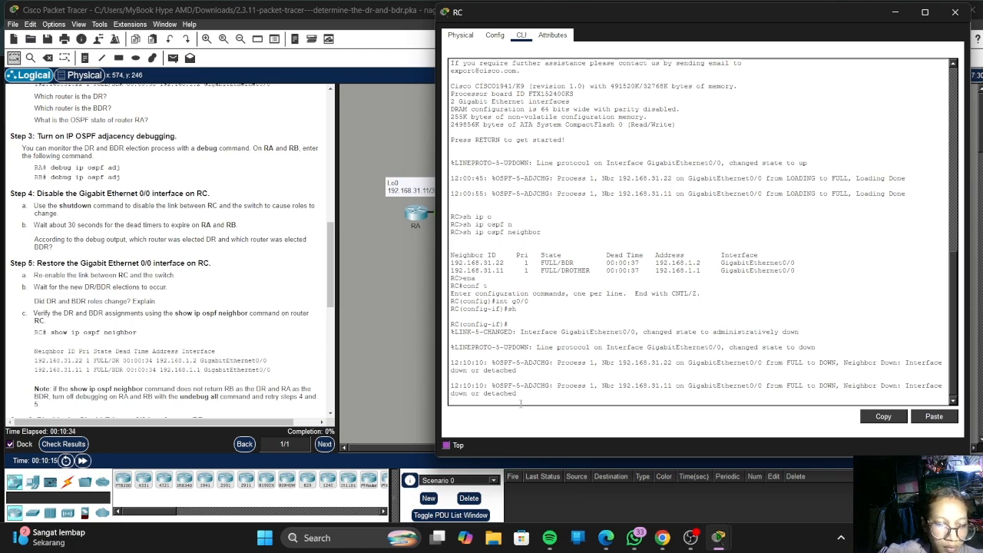
pyautogui.press('Return')
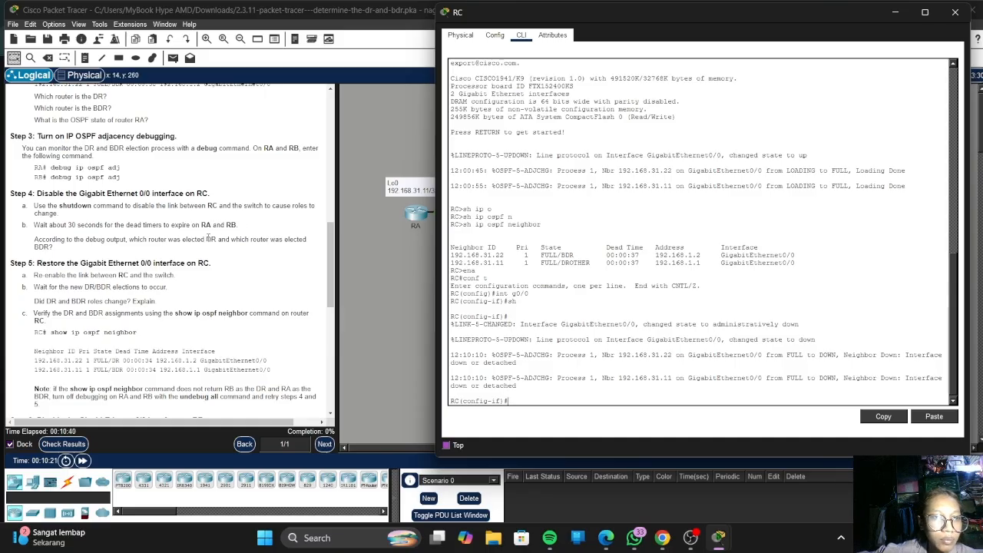
# - Check the Step 4 instructions, minimize the RC window and open RA's command-line prompt
pyautogui.scroll(-3, 230, 230)
pyautogui.scroll(3, 215, 236)
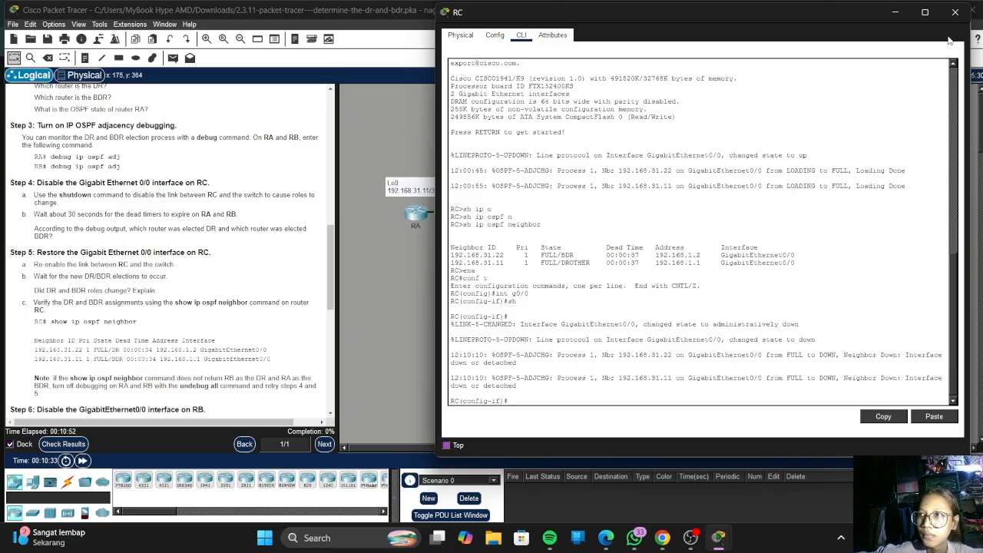
pyautogui.click(895, 13)
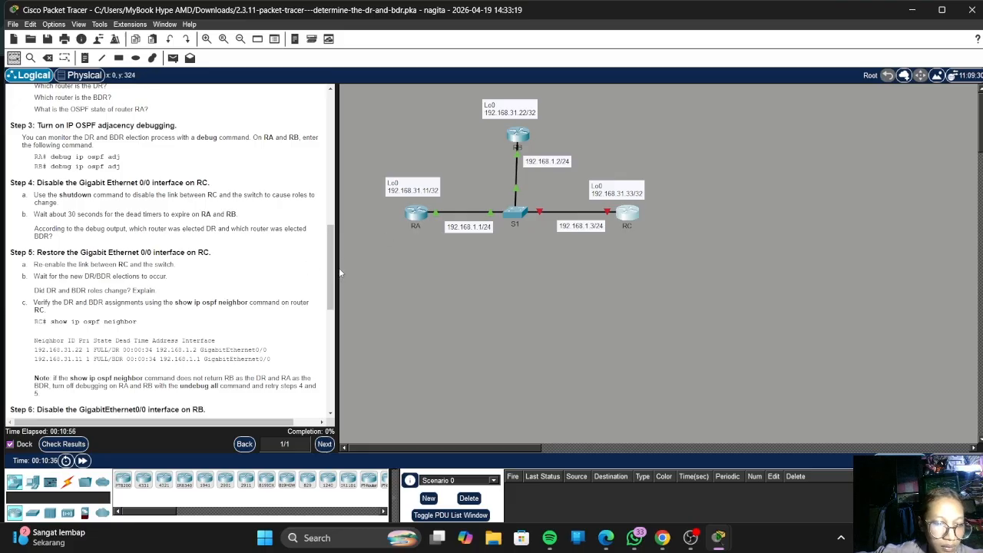
pyautogui.click(416, 213)
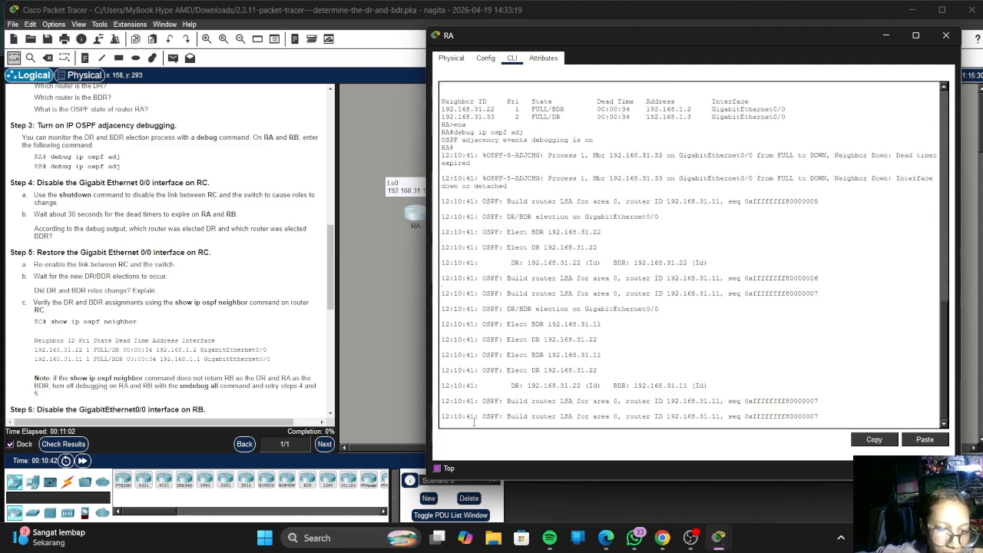
# - Display RA's OSPF interface details with sh ip ospf interface g0/0 and highlight the Designated Router line
pyautogui.write('sh')
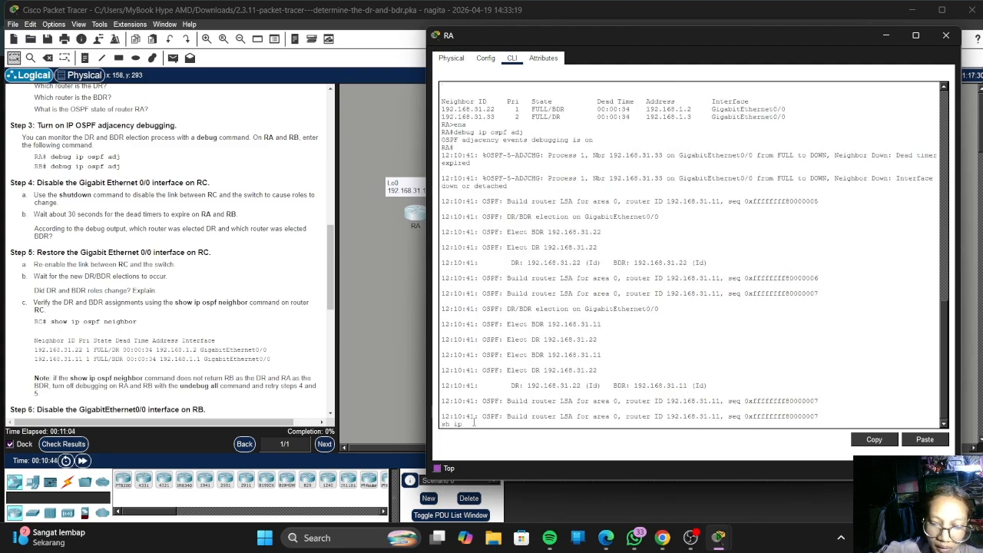
pyautogui.write(' ip')
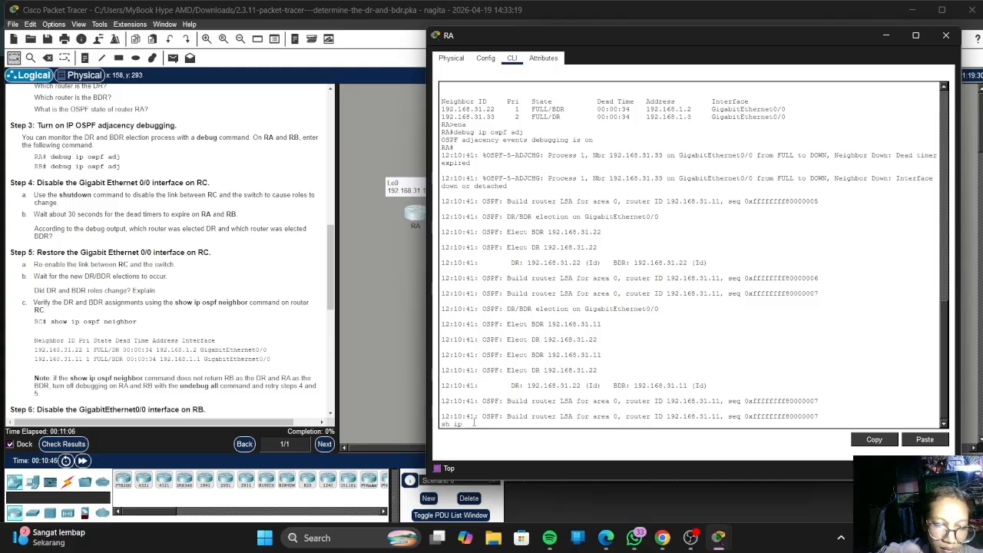
pyautogui.write(' ospf')
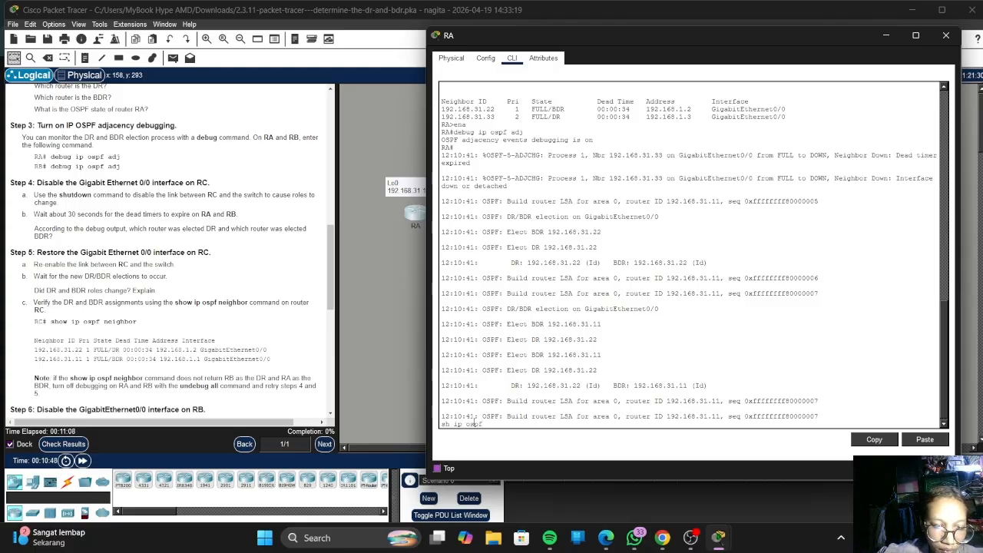
pyautogui.write(' in')
pyautogui.press('Tab')
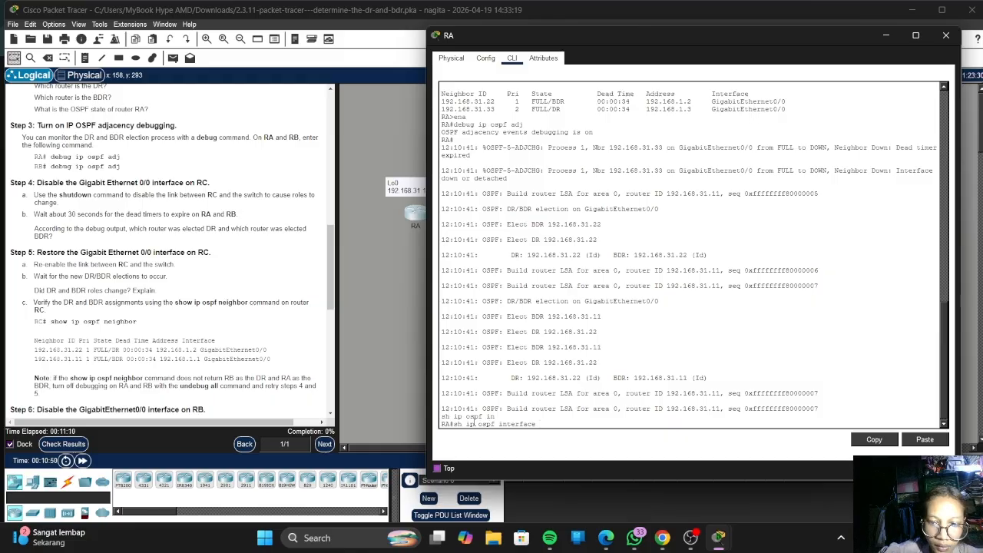
pyautogui.write('g0')
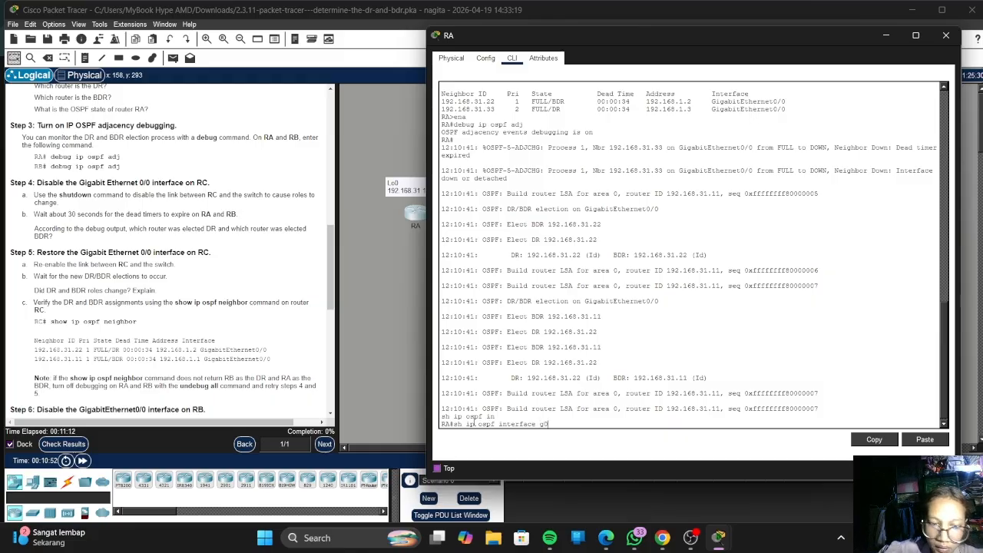
pyautogui.write('/0')
pyautogui.press('Return')
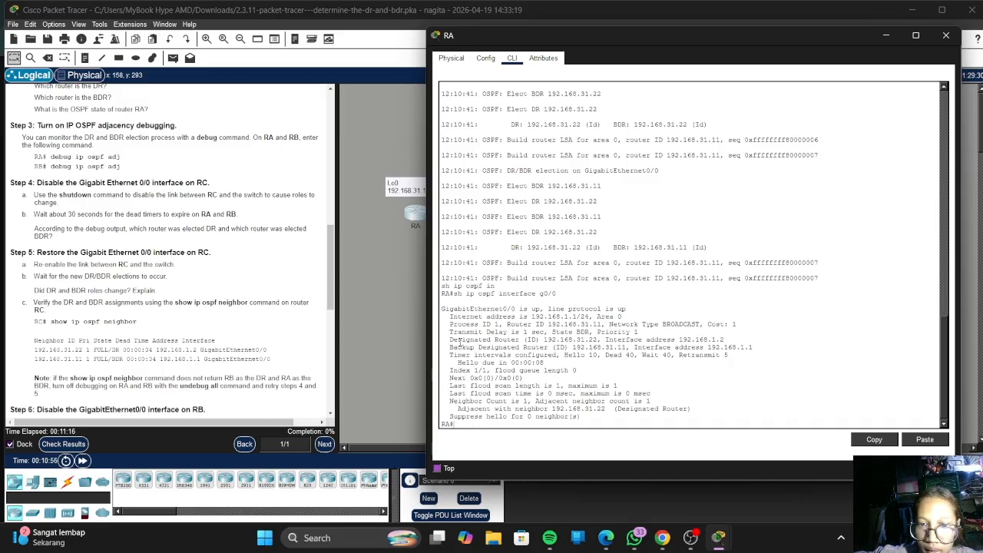
pyautogui.moveTo(450, 339); pyautogui.dragTo(736, 343)
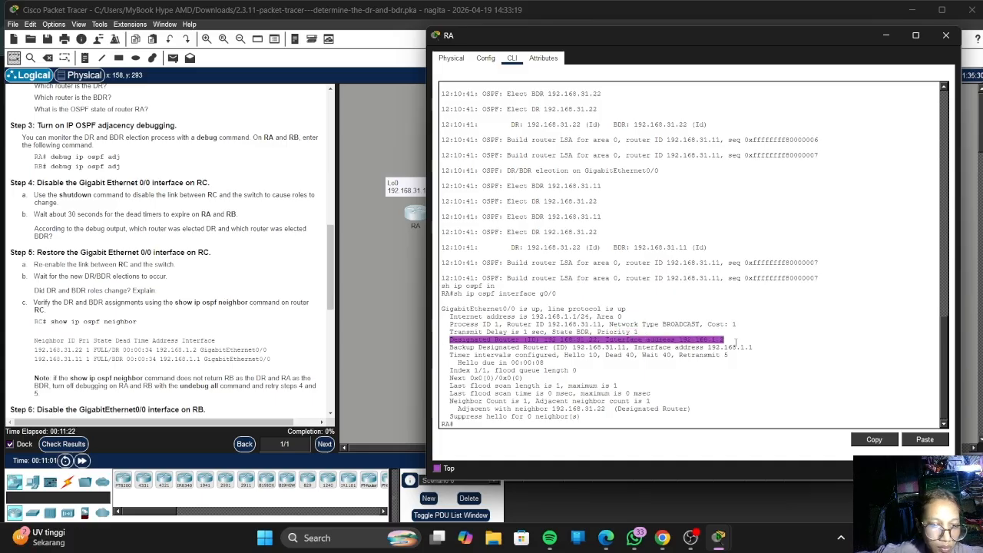
pyautogui.click(736, 343)
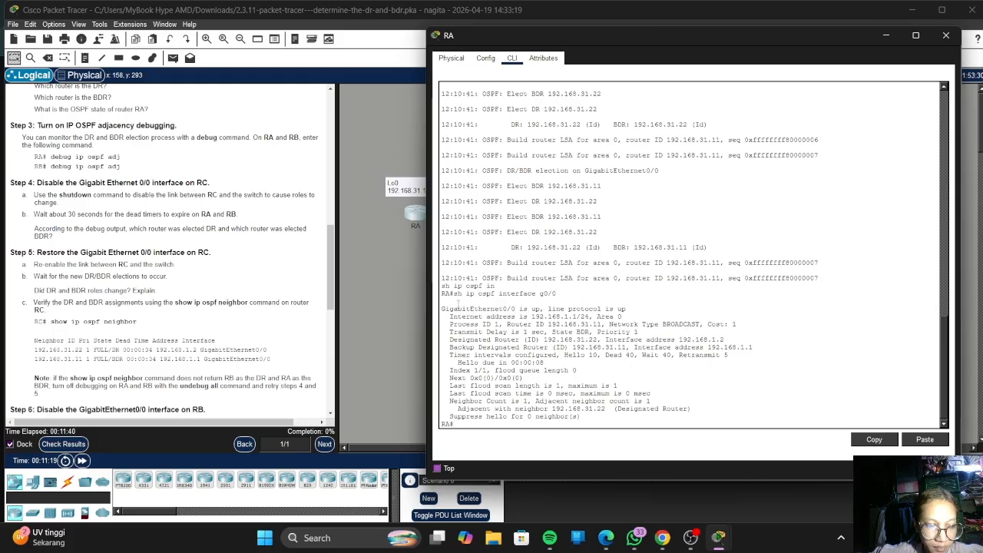
# - Minimize the RA window and reopen RC's command-line prompt beside the Step 5 instructions
pyautogui.scroll(-2, 136, 301)
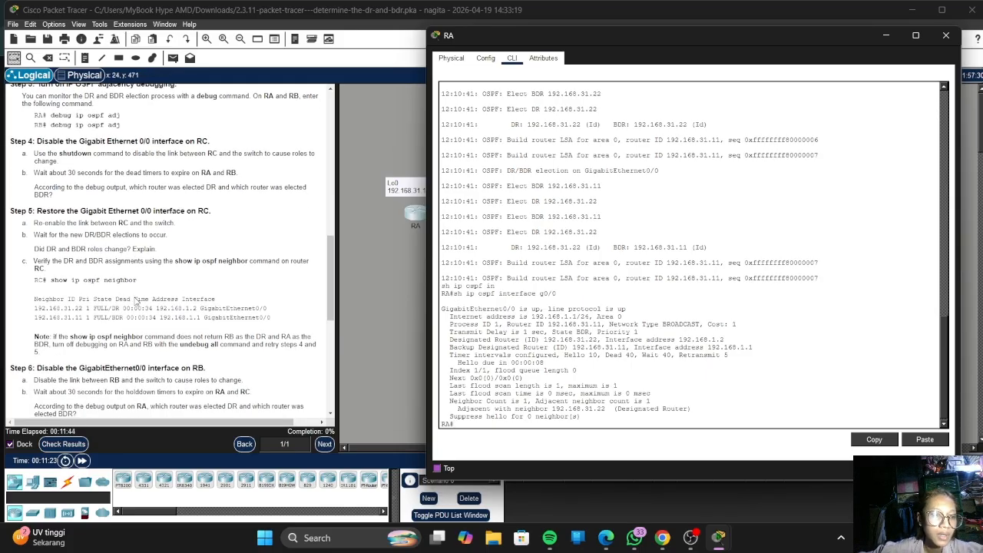
pyautogui.scroll(-1, 135, 301)
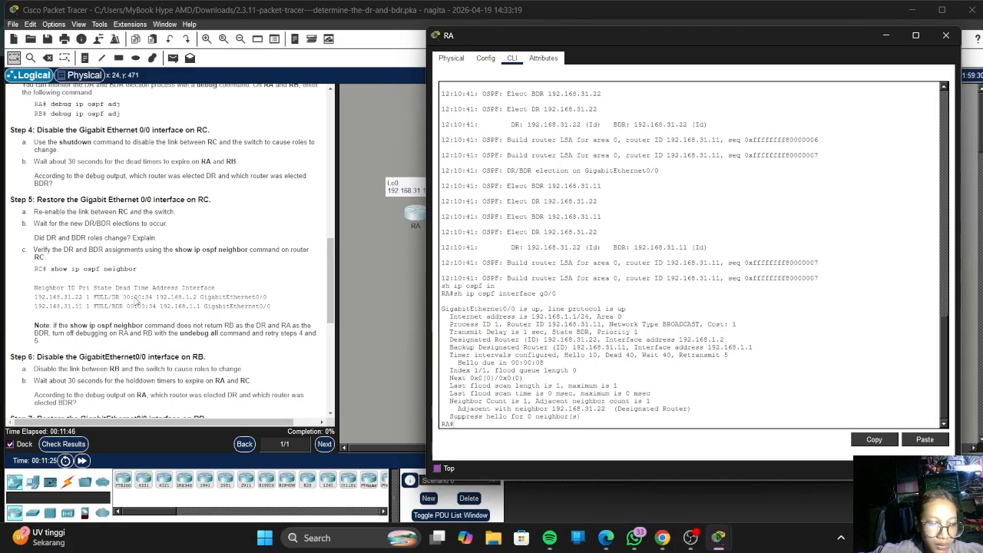
pyautogui.write('in')
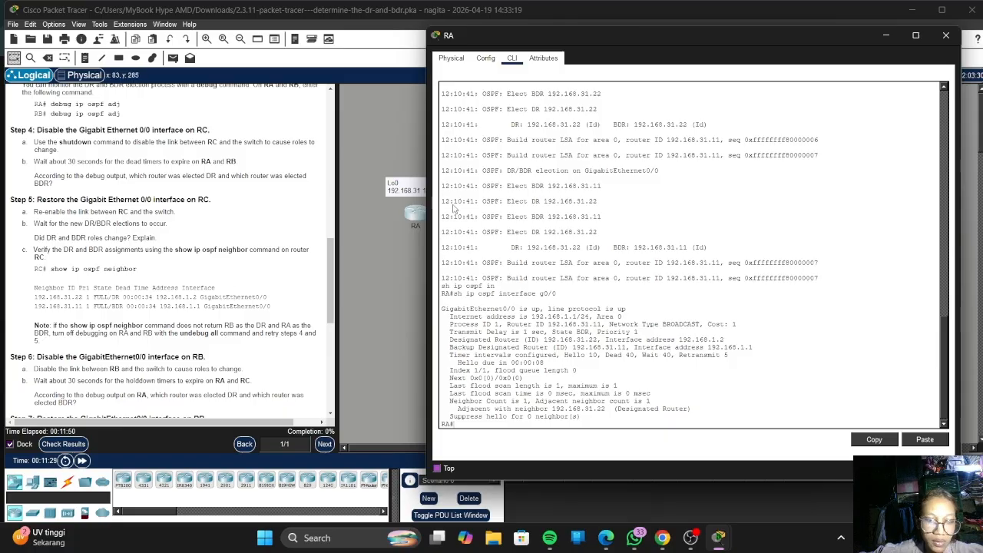
pyautogui.click(887, 38)
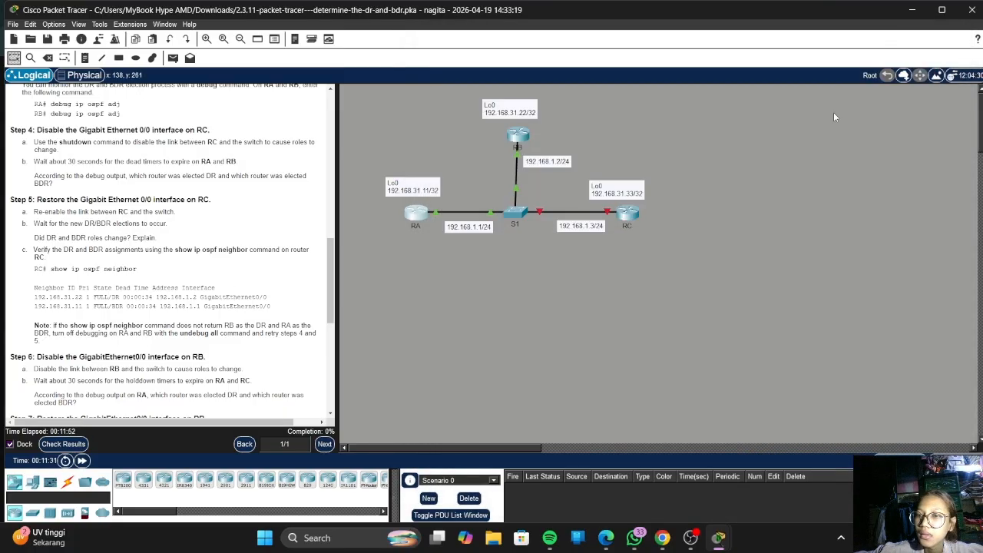
pyautogui.click(629, 210)
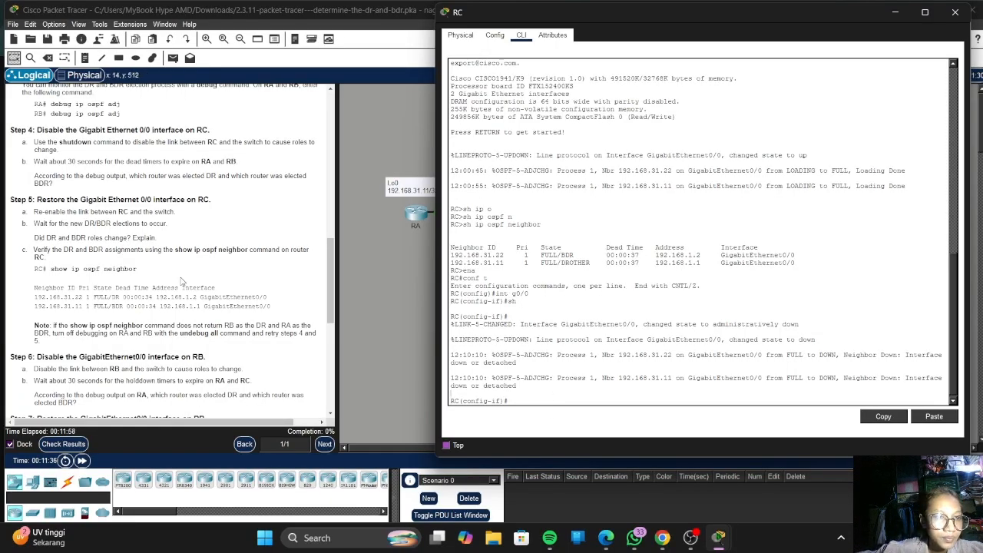
pyautogui.scroll(-1, 307, 330)
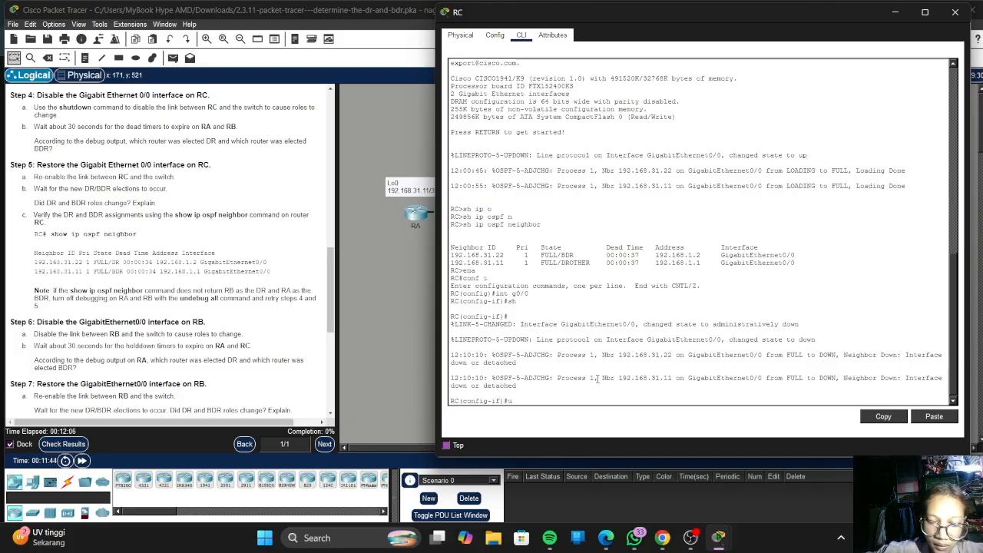
# - Re-enable RC's Gigabit Ethernet 0/0 interface using int g0/0 and no sh, and bring the network topology back to the front
pyautogui.write('in')
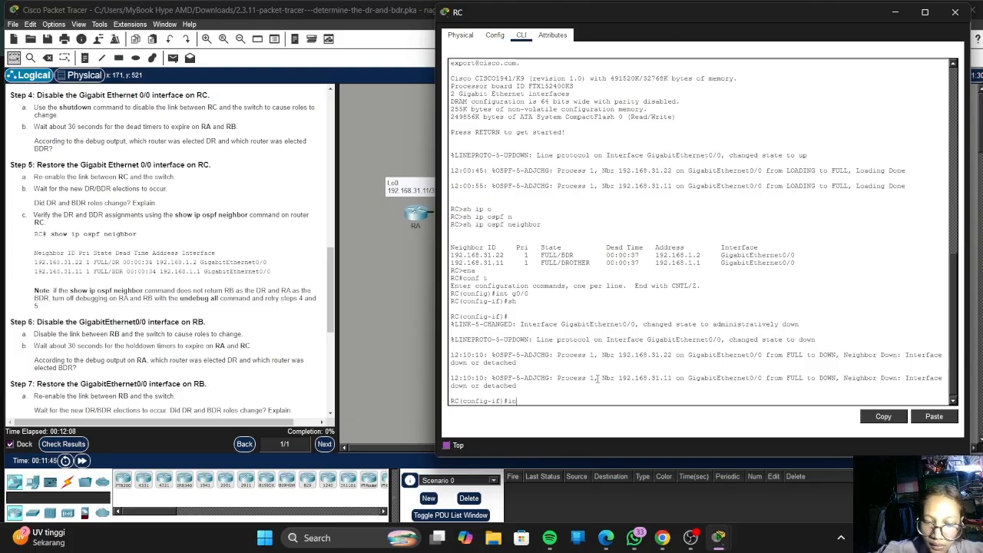
pyautogui.write('t g0/0')
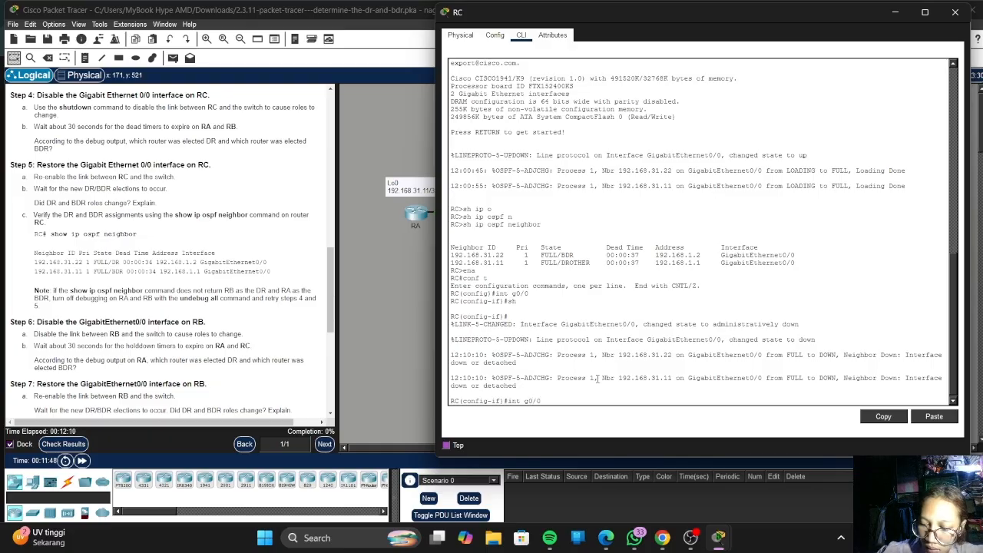
pyautogui.press('Return')
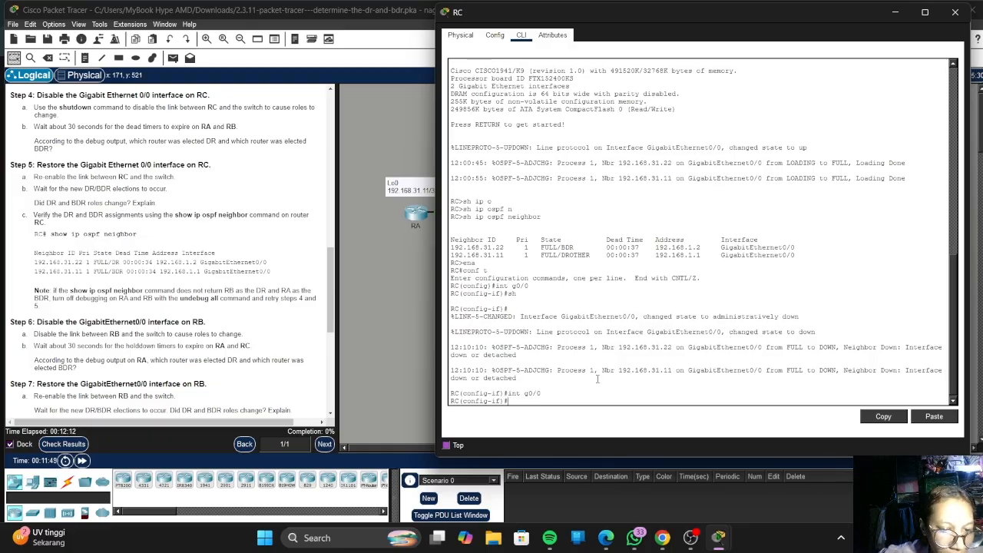
pyautogui.write('no sh')
pyautogui.press('Return')
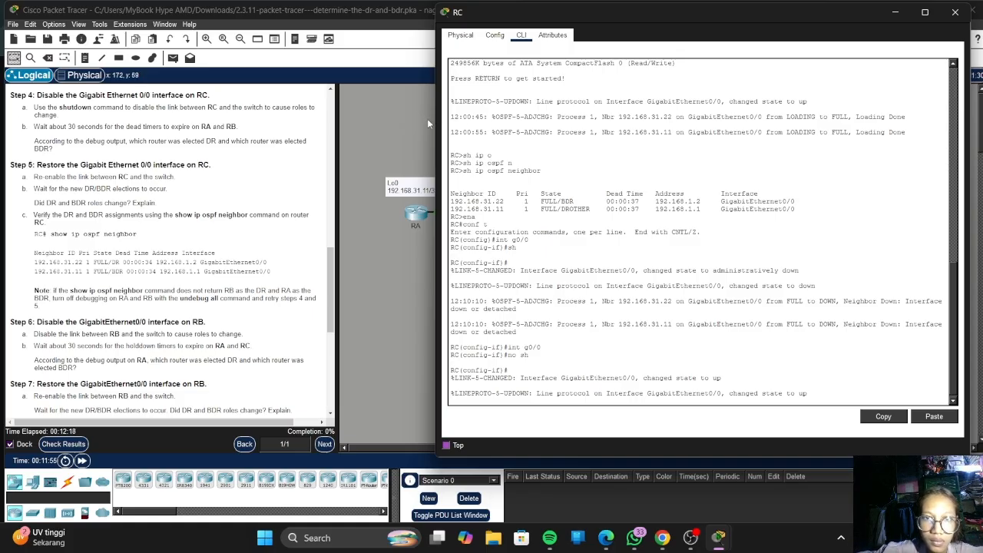
pyautogui.click(427, 118)
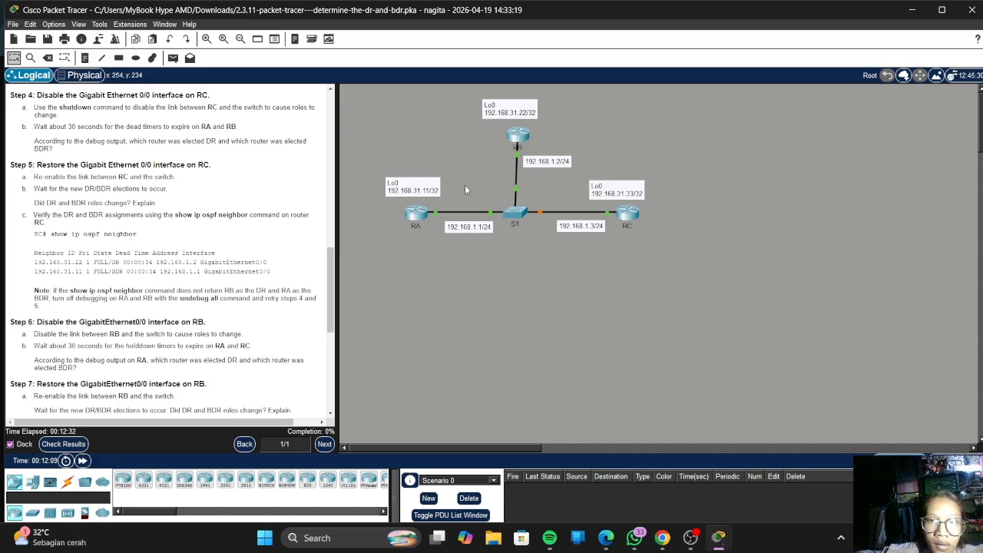
# - Reopen RC's command-line prompt and return to privileged EXEC mode with end
pyautogui.click(628, 215)
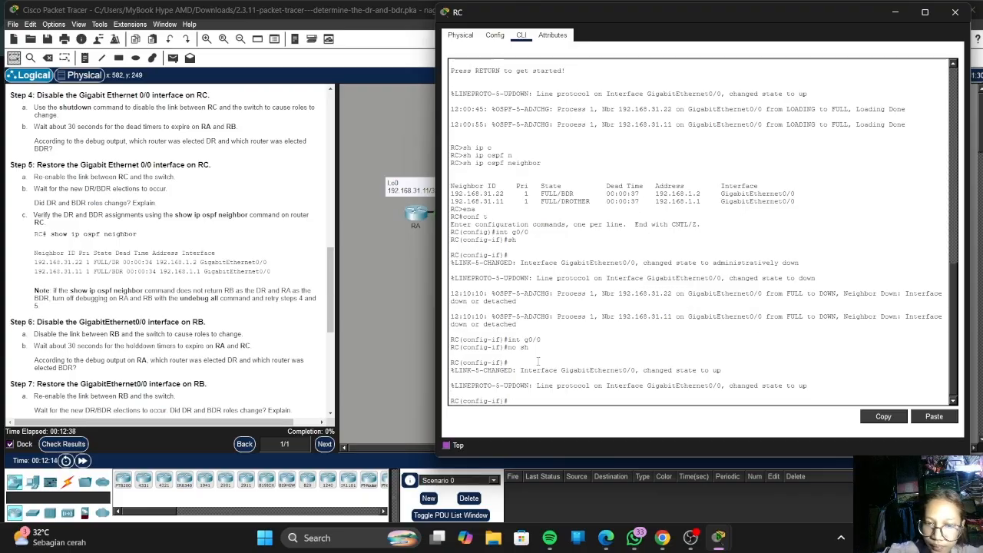
pyautogui.write('end')
pyautogui.press('Return')
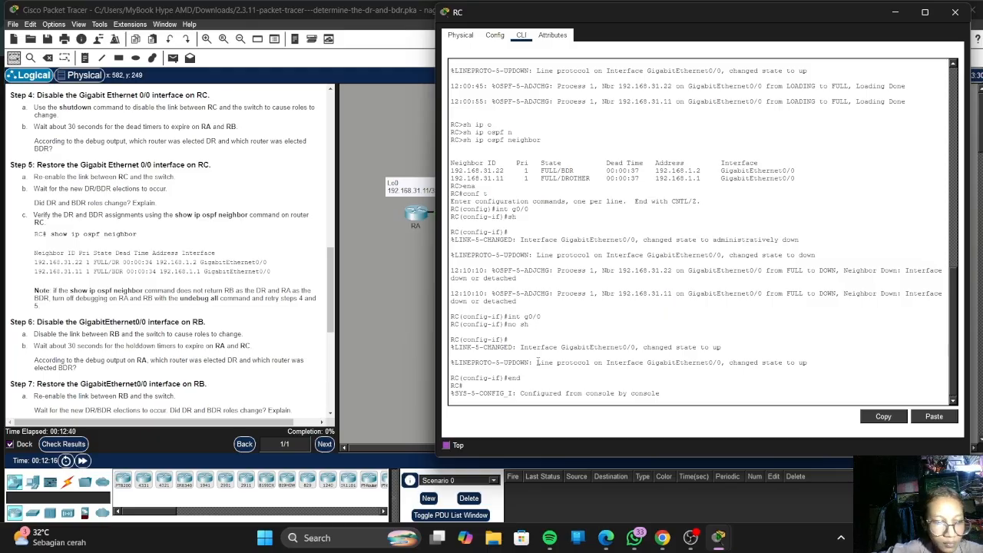
pyautogui.press('Return')
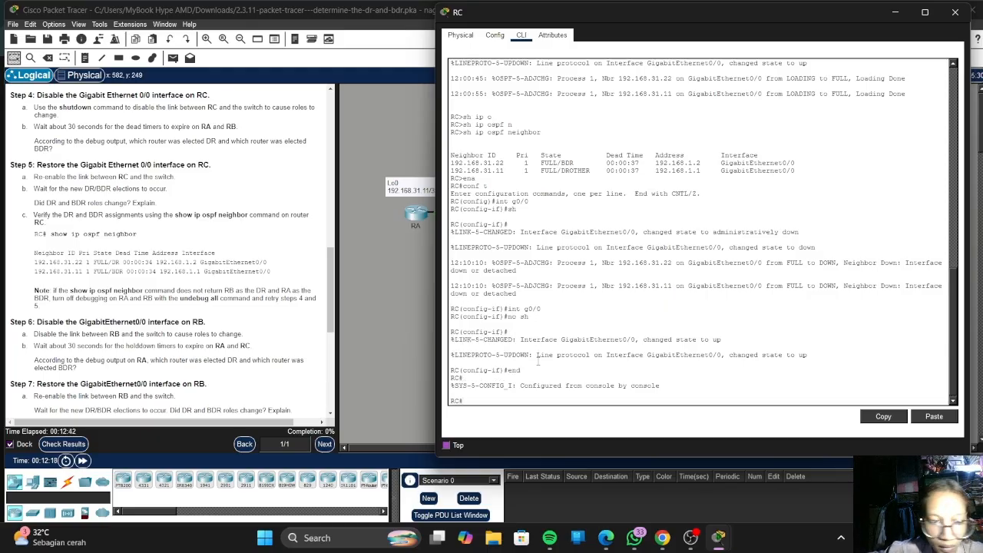
# - Display RC's OSPF neighbor table with sh ip ospf neighbor
pyautogui.write('sh ip')
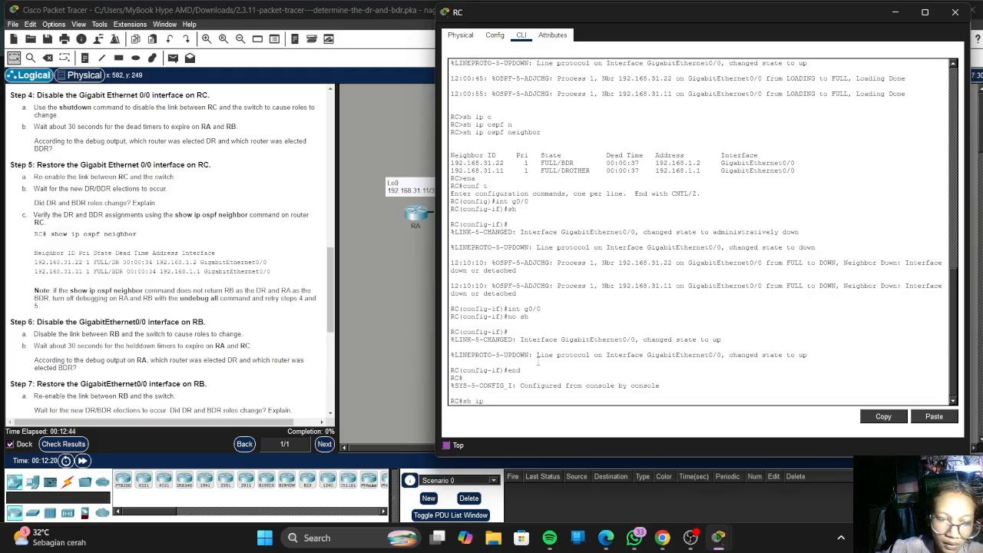
pyautogui.write(' ospf')
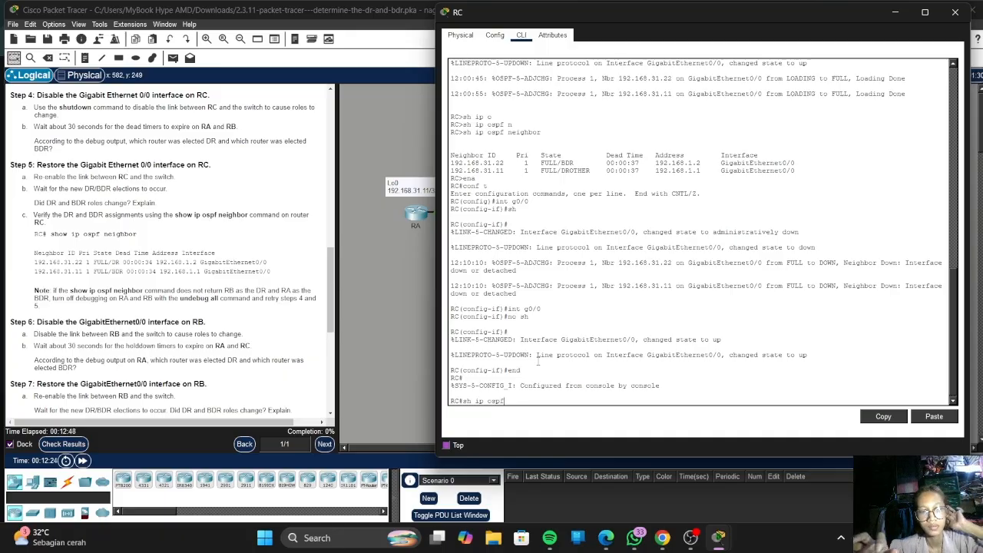
pyautogui.write('n')
pyautogui.press('Tab')
pyautogui.press('BackSpace')
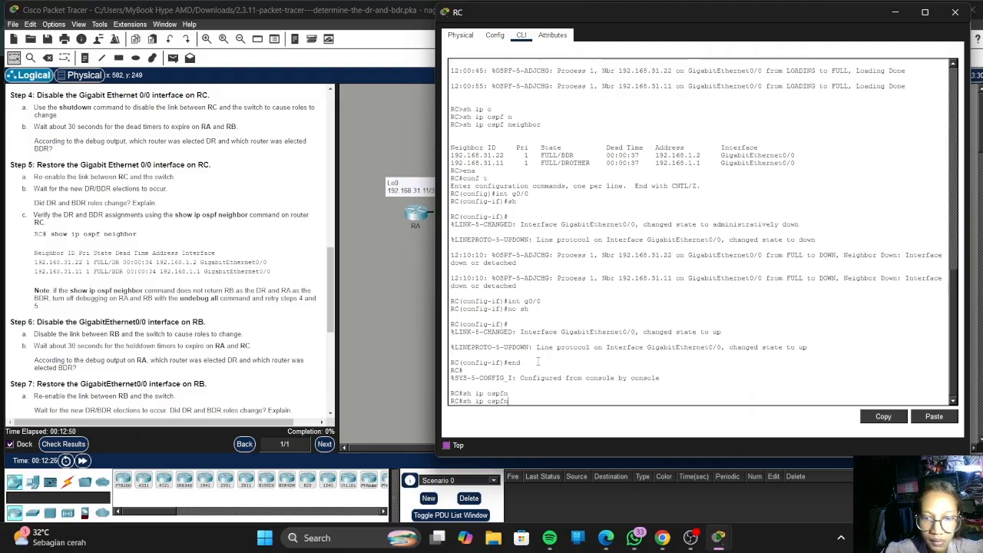
pyautogui.write('n')
pyautogui.press('Tab')
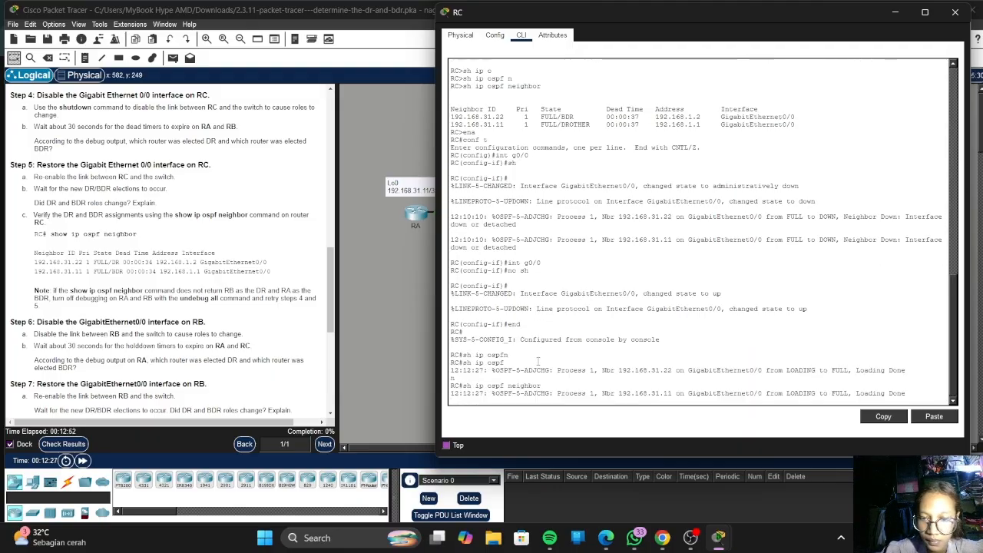
pyautogui.press('Return')
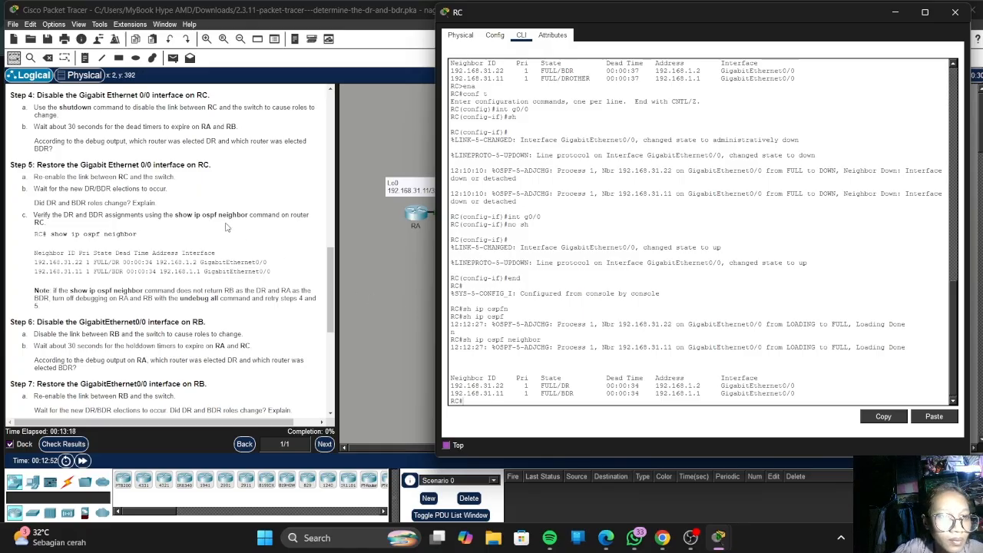
# - Highlight RC's OSPF neighbor table and compare it with the expected output in Step 5 of the instructions
pyautogui.scroll(-1, 226, 228)
pyautogui.scroll(-1, 227, 228)
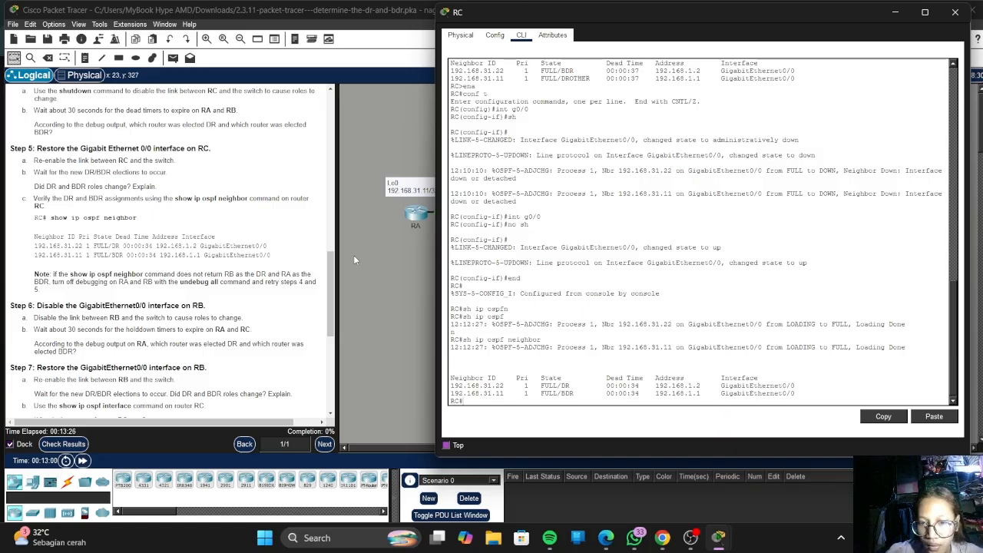
pyautogui.moveTo(452, 370); pyautogui.dragTo(685, 408)
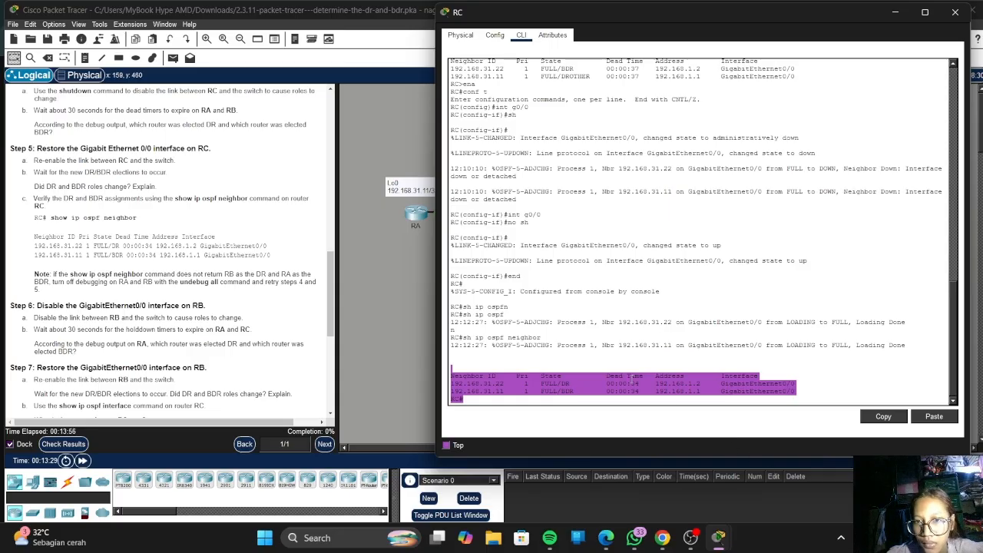
pyautogui.click(631, 377)
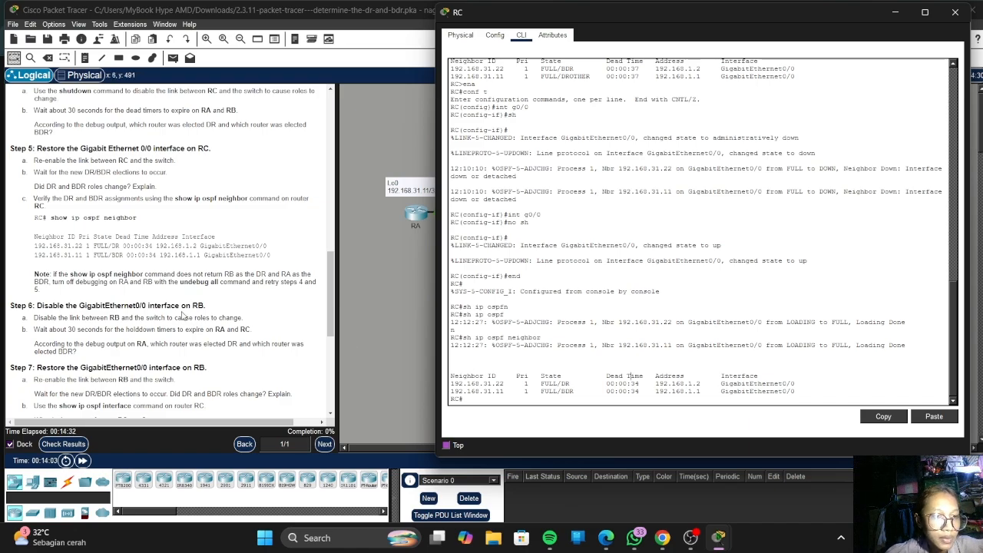
# - Bring the network topology to the front and read the instructions from Step 6 through Part 2 on modifying OSPF priority
pyautogui.scroll(-5, 183, 315)
pyautogui.scroll(5, 183, 315)
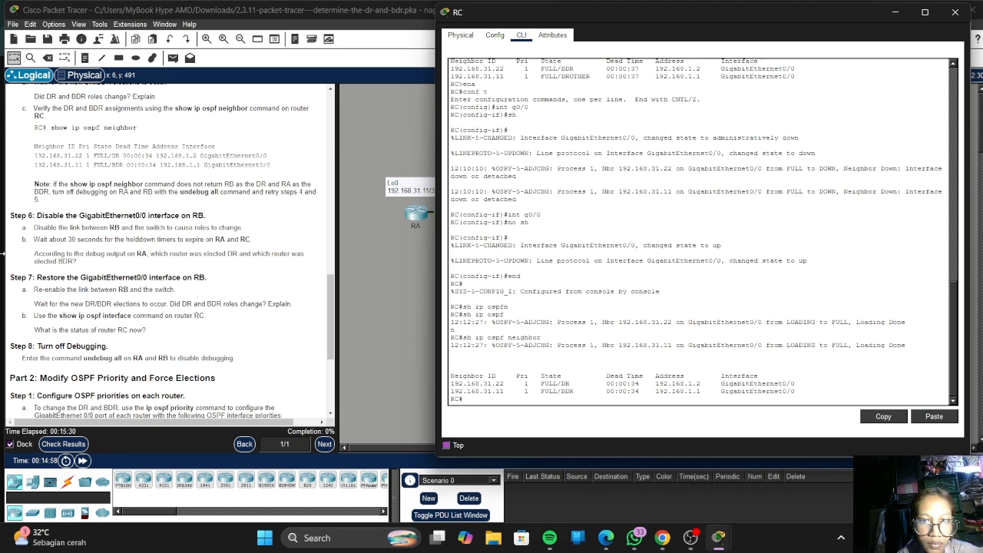
pyautogui.click(366, 330)
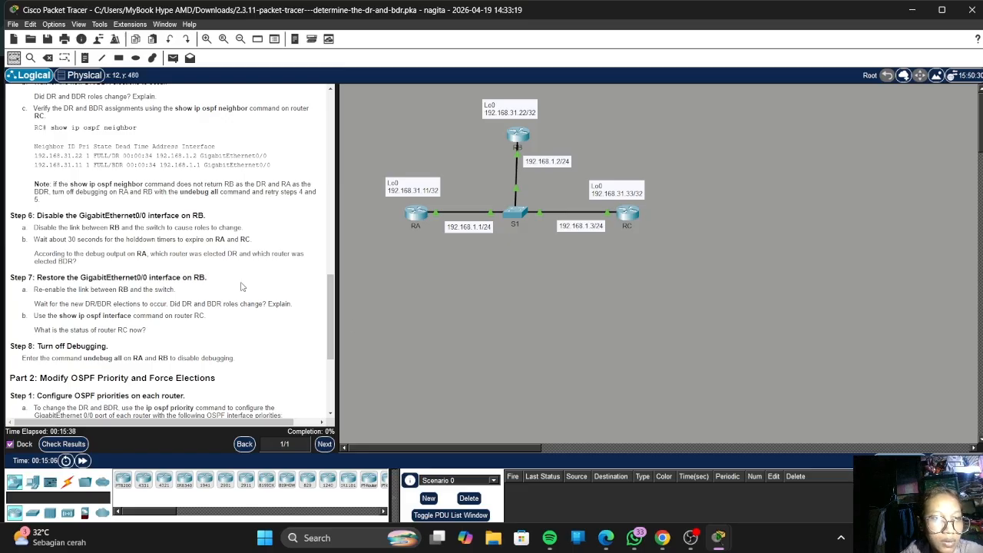
pyautogui.scroll(-1, 240, 286)
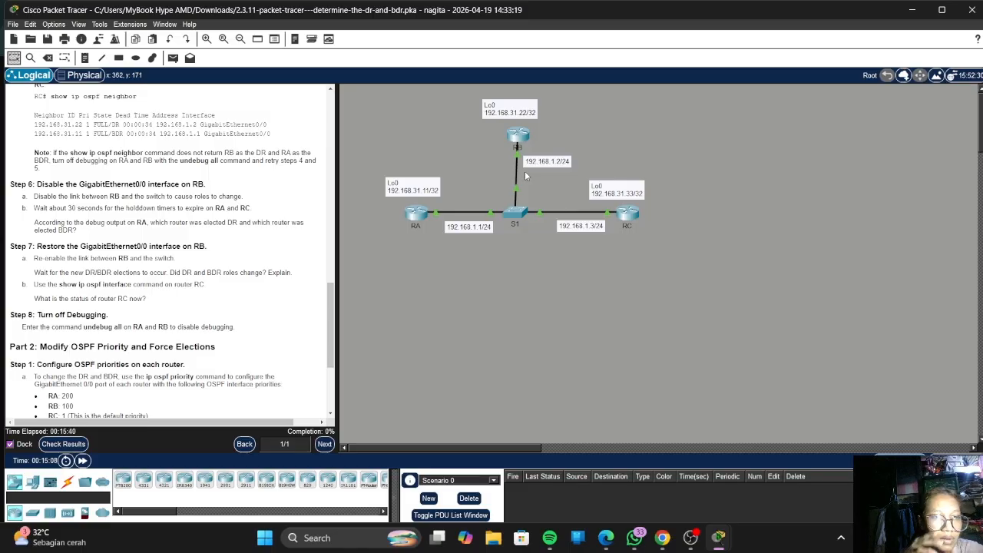
pyautogui.scroll(-3, 194, 221)
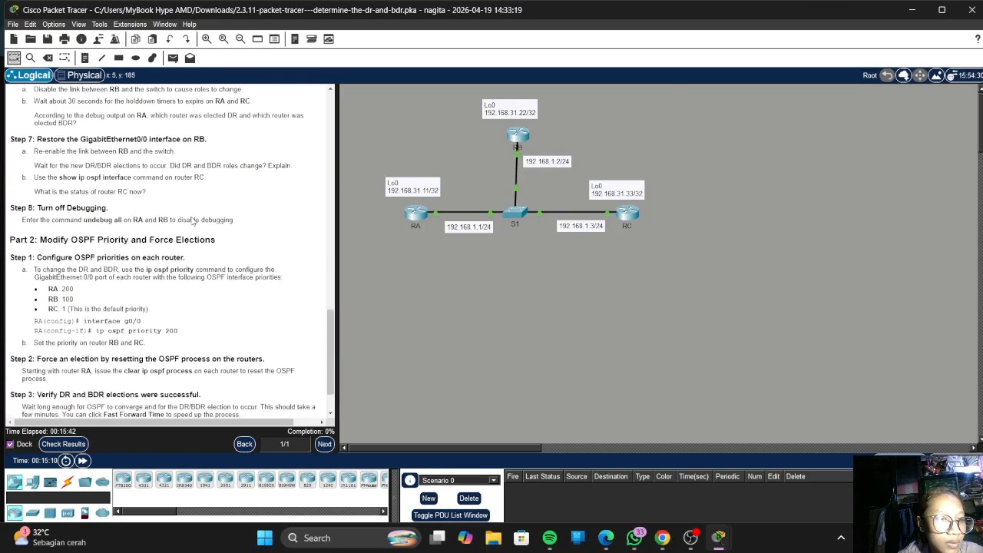
pyautogui.scroll(-1, 194, 221)
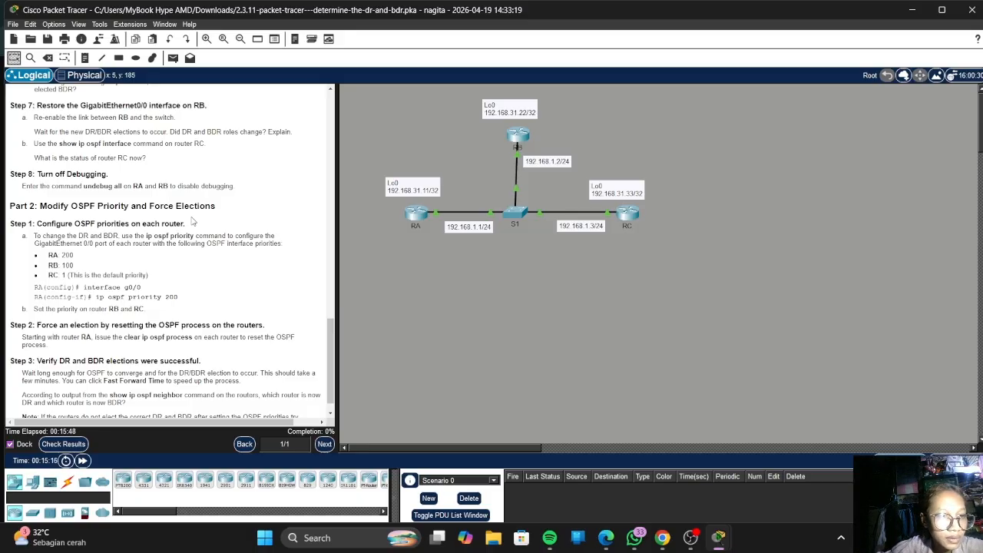
# - Open RA's command-line prompt and enter global configuration mode with conf t
pyautogui.click(415, 215)
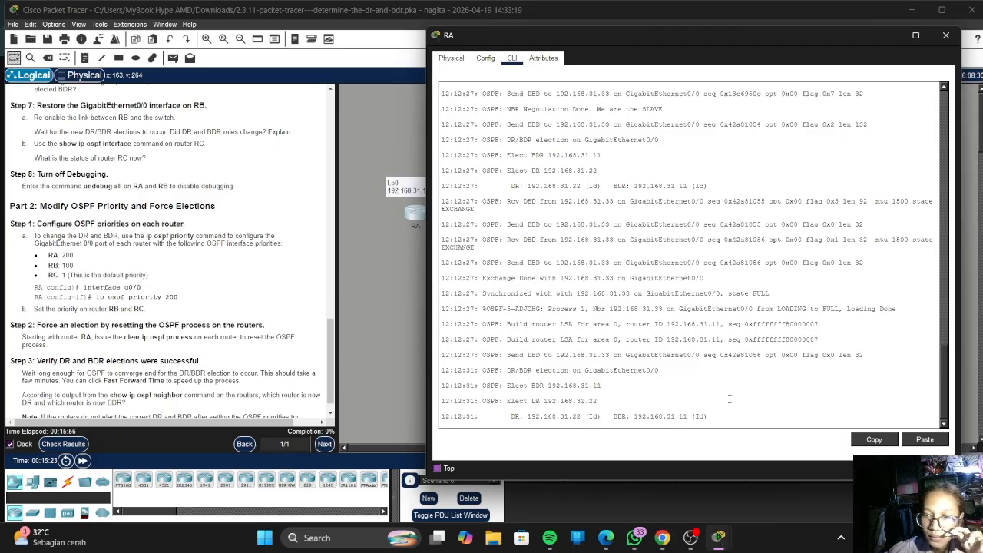
pyautogui.press('Return')
pyautogui.press('Return')
pyautogui.press('Return')
pyautogui.press('Return')
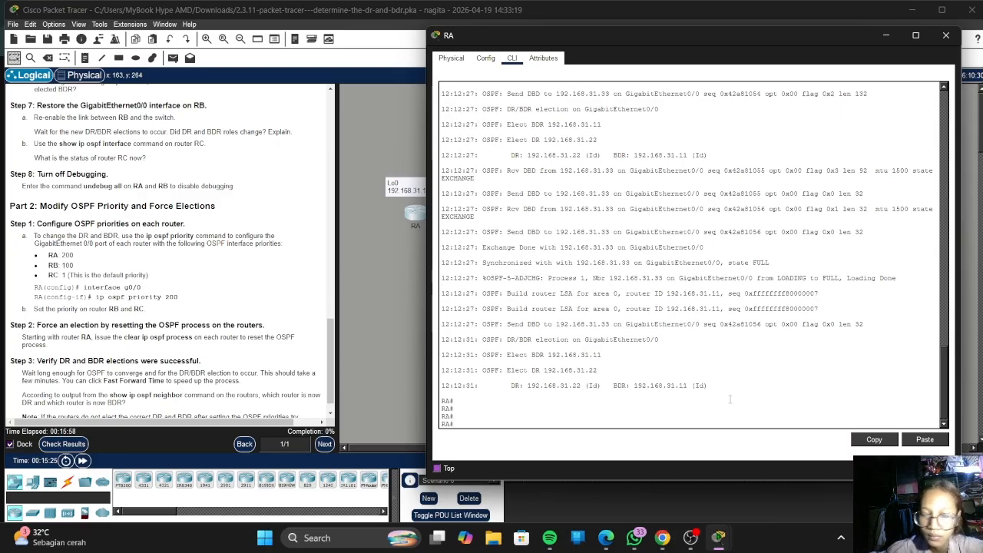
pyautogui.press('Return')
pyautogui.write('co')
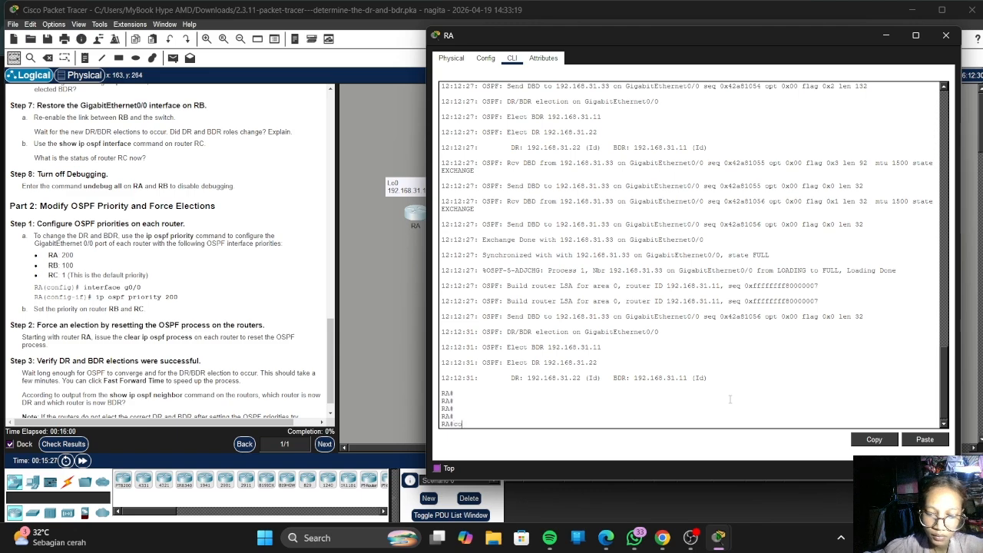
pyautogui.write('nf t')
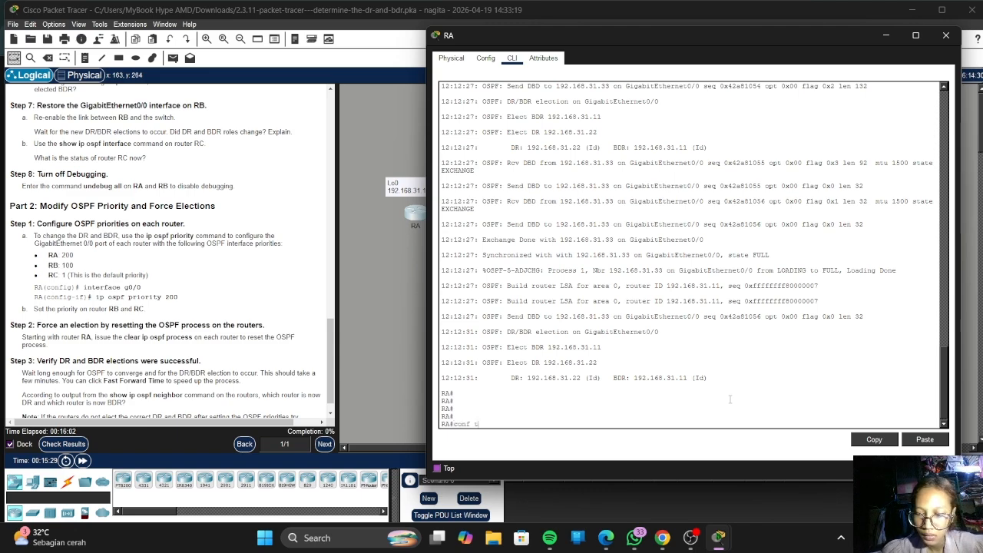
pyautogui.press('Return')
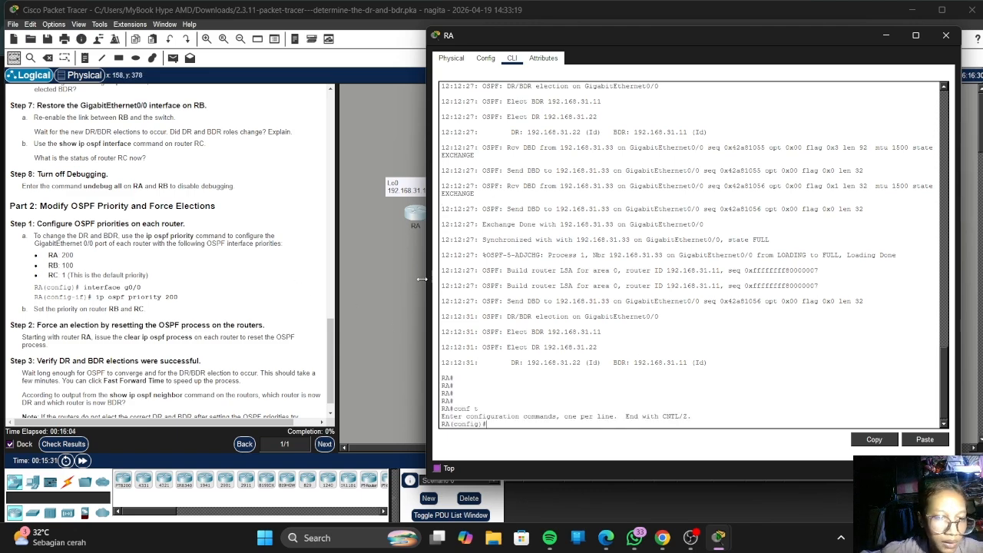
# - Set the OSPF priority of RA's Gigabit Ethernet 0/0 interface to 200 using int g0/0 and ip ospf priority 200
pyautogui.write('inter')
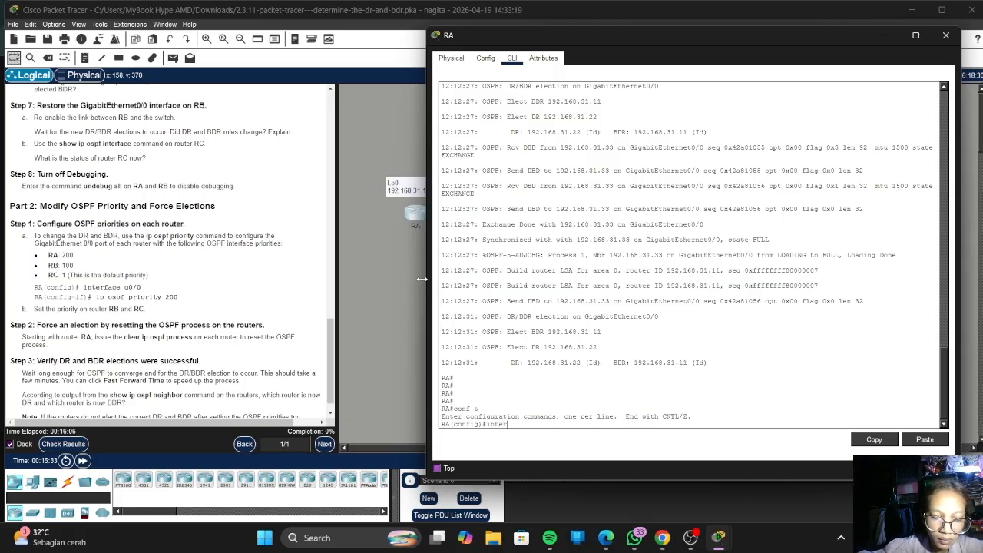
pyautogui.press('BackSpace')
pyautogui.press('BackSpace')
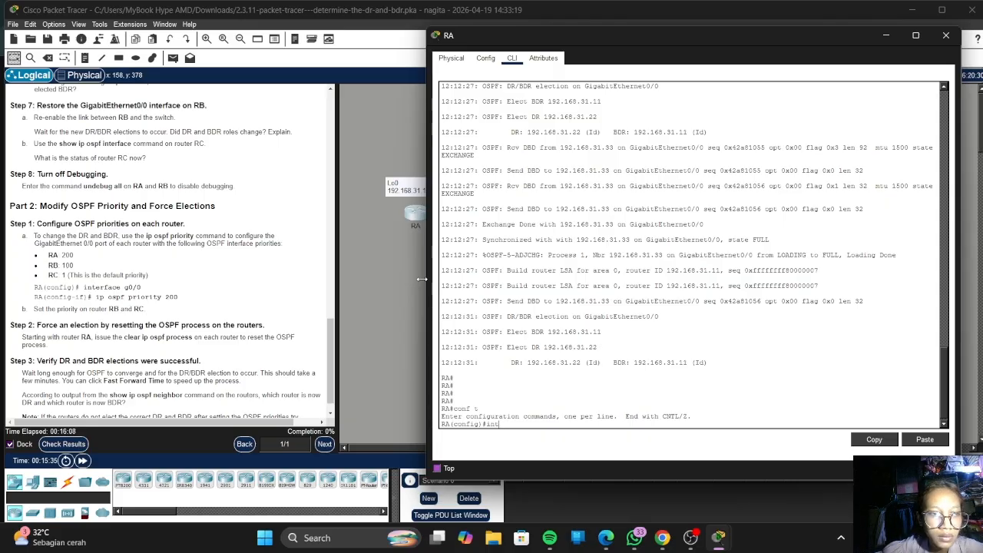
pyautogui.write('g')
pyautogui.write('0/0')
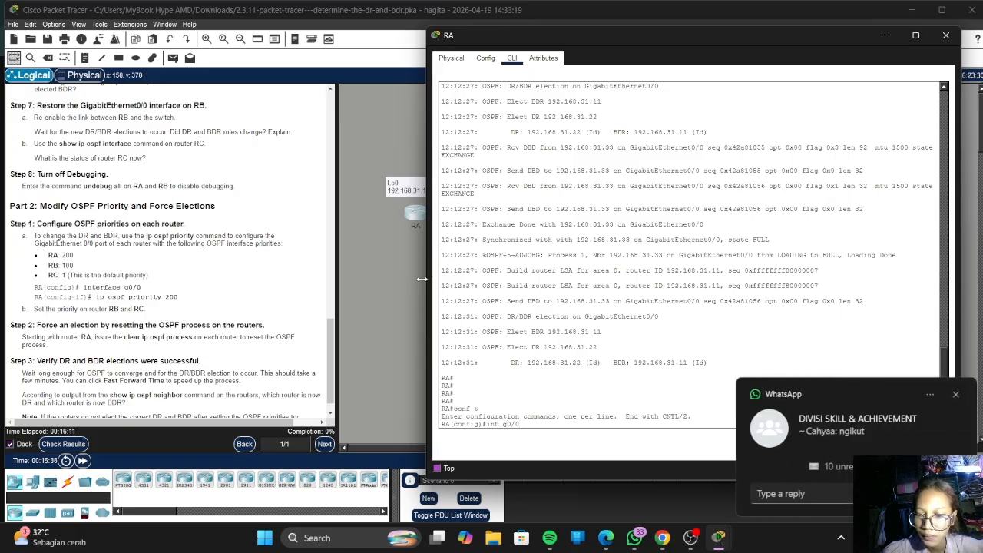
pyautogui.press('Return')
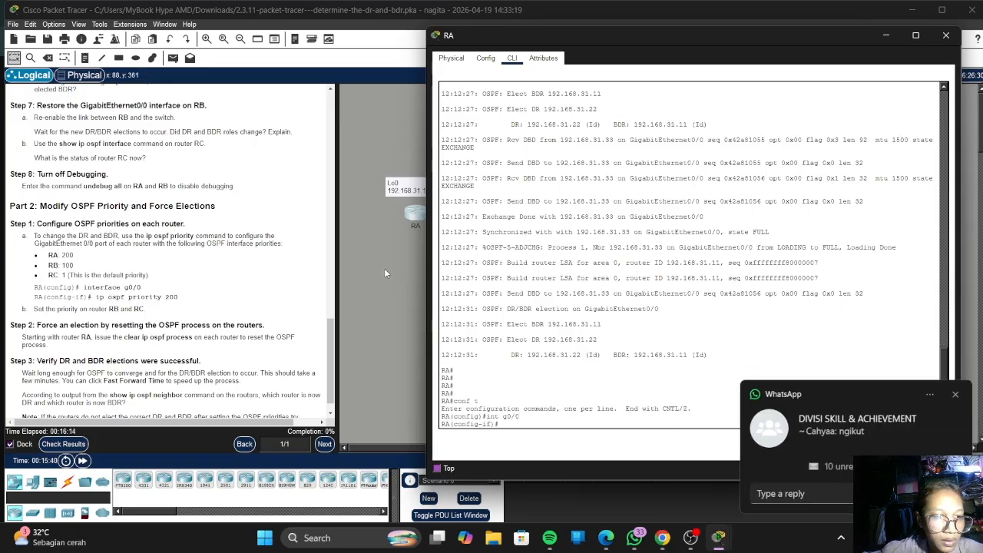
pyautogui.write('ip')
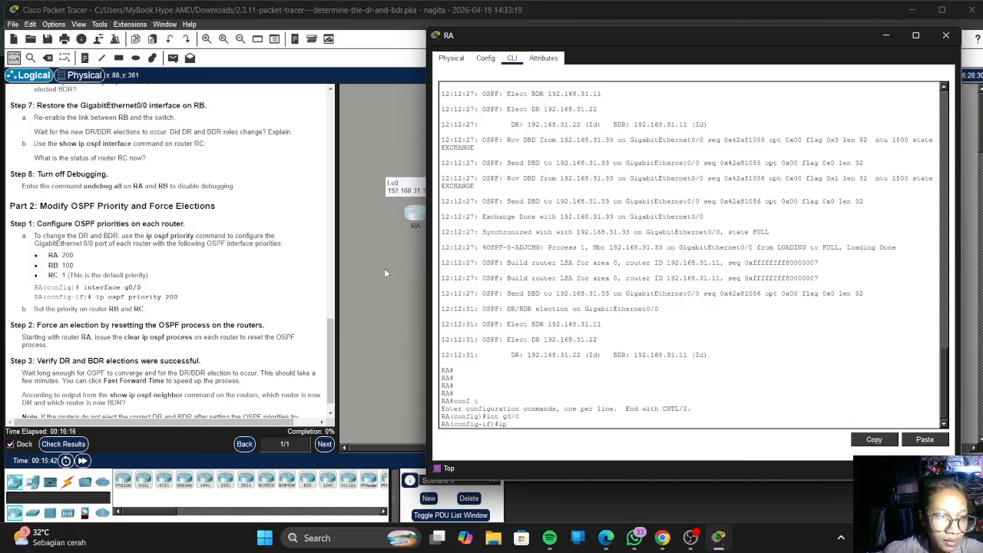
pyautogui.write(' osp')
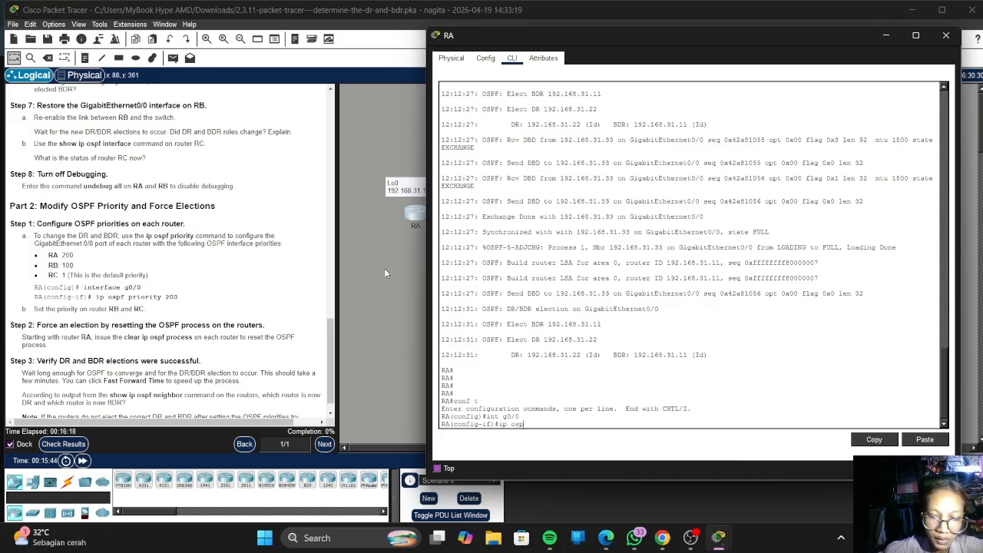
pyautogui.write('f p')
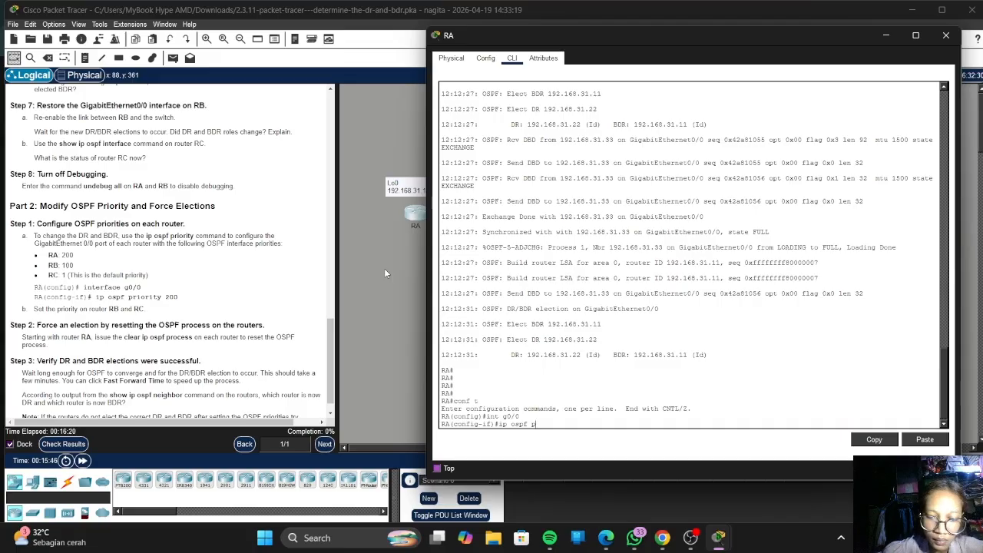
pyautogui.write('r')
pyautogui.press('Tab')
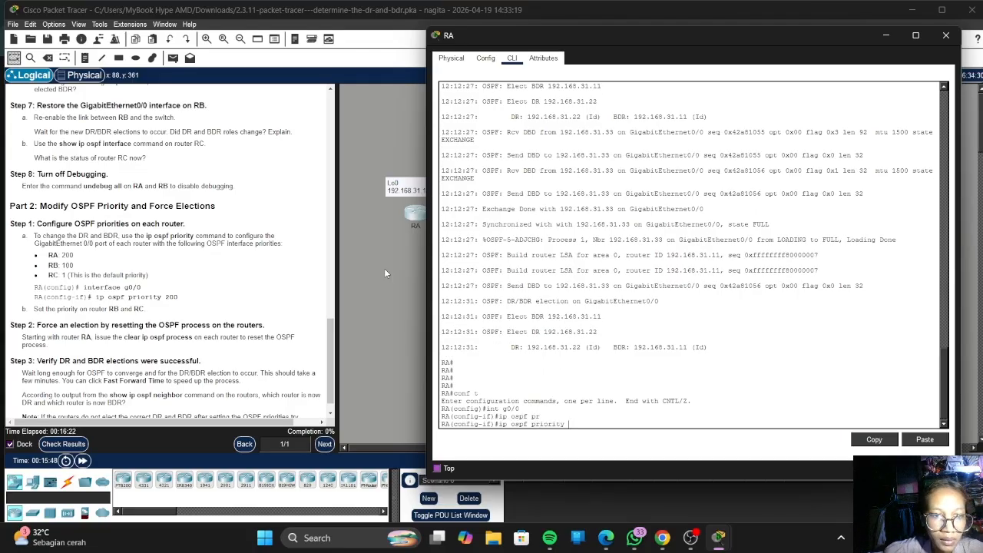
pyautogui.write('200')
pyautogui.press('Return')
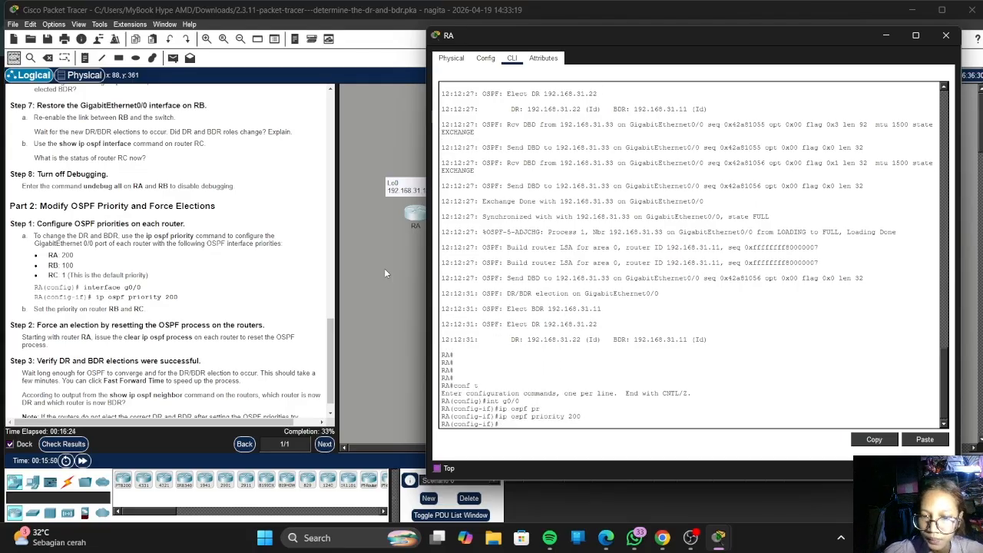
# - Minimize the RA window, open RB's command-line prompt and enter global configuration mode with conf t
pyautogui.scroll(-1, 238, 205)
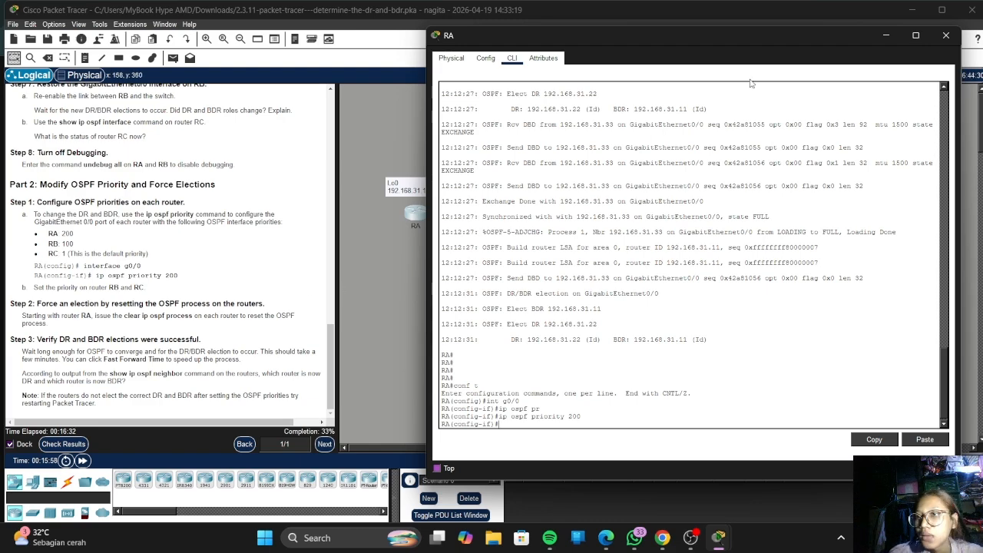
pyautogui.click(885, 39)
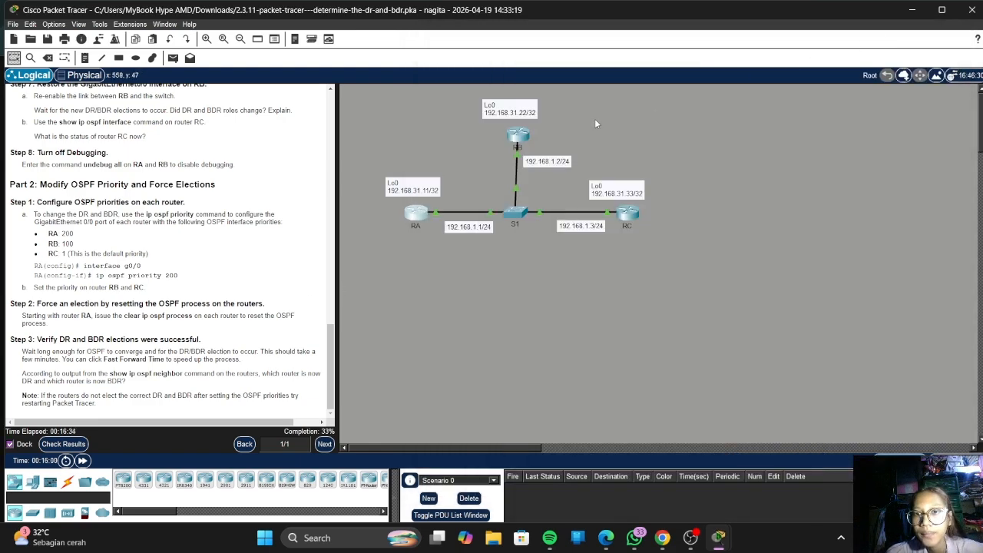
pyautogui.click(519, 136)
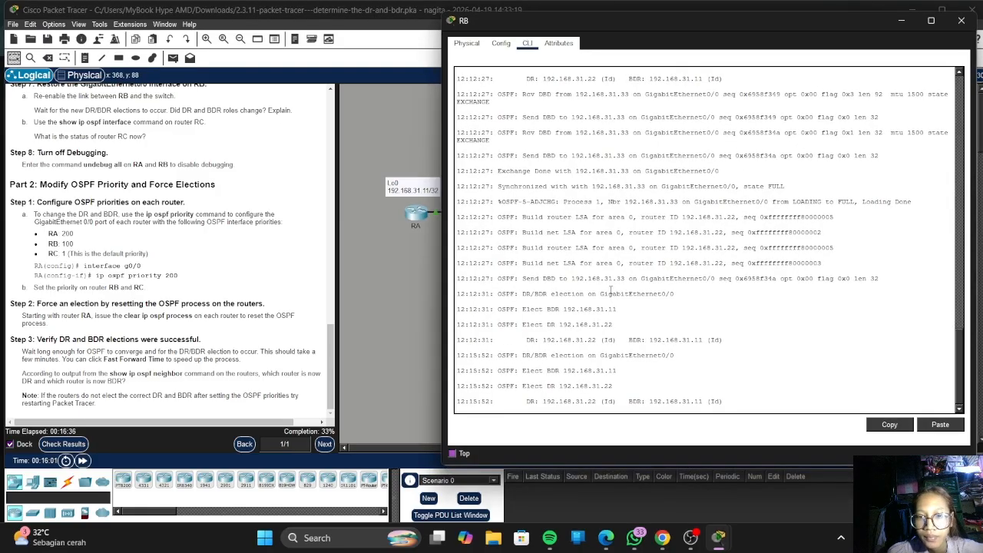
pyautogui.press('Return')
pyautogui.press('Return')
pyautogui.press('Return')
pyautogui.press('Return')
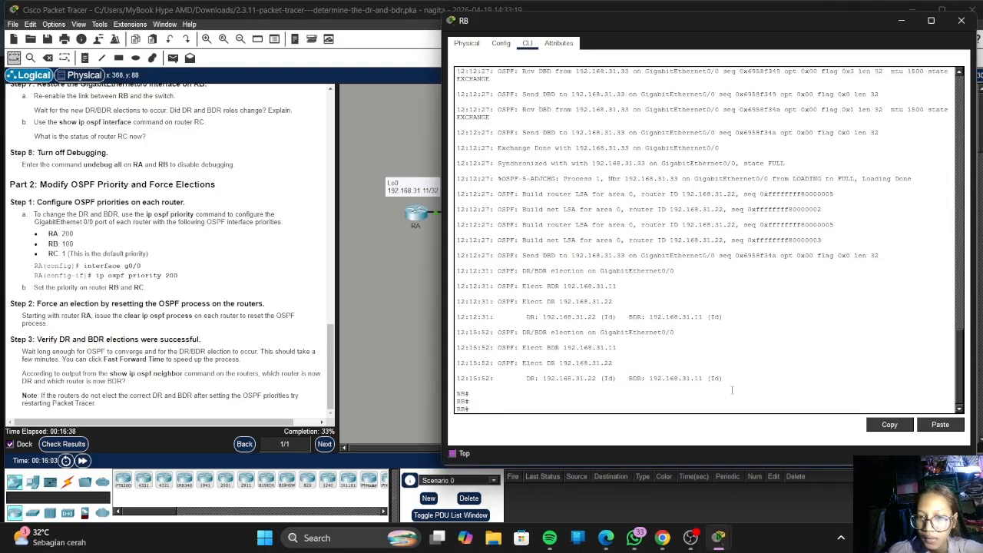
pyautogui.write('con')
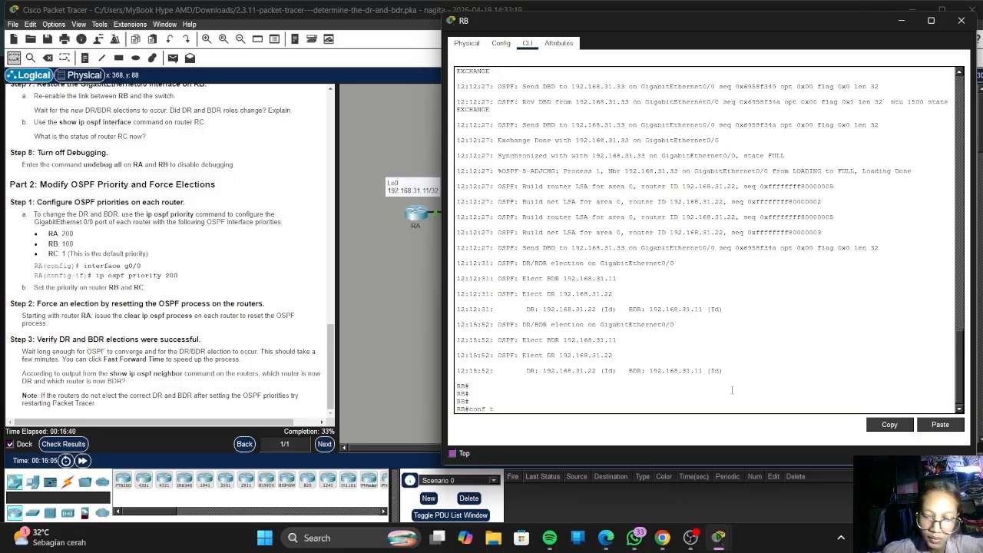
pyautogui.write('f t')
pyautogui.press('Return')
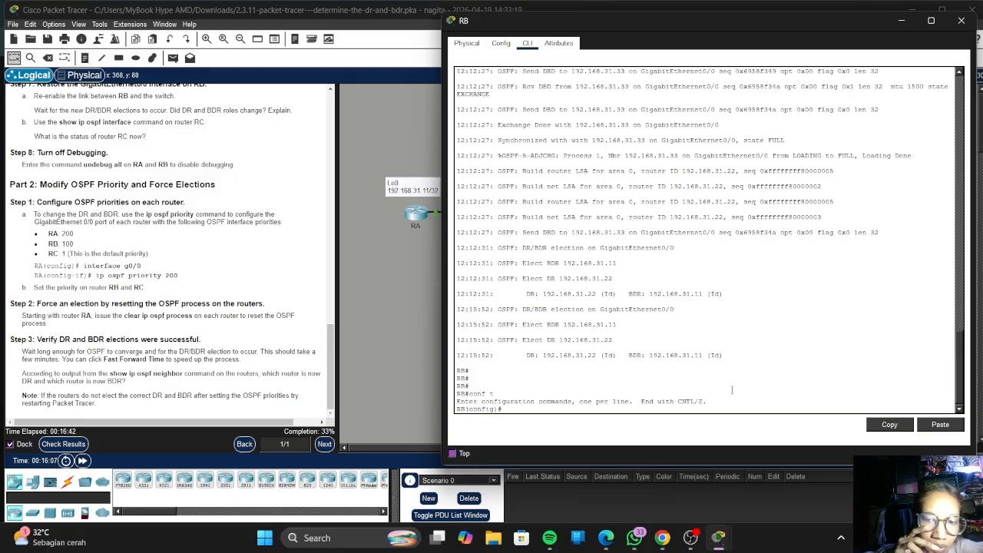
# - Set the OSPF priority of RB's Gigabit Ethernet 0/0 interface to 100 using int g0/0 and ip ospf priority 100
pyautogui.write('i')
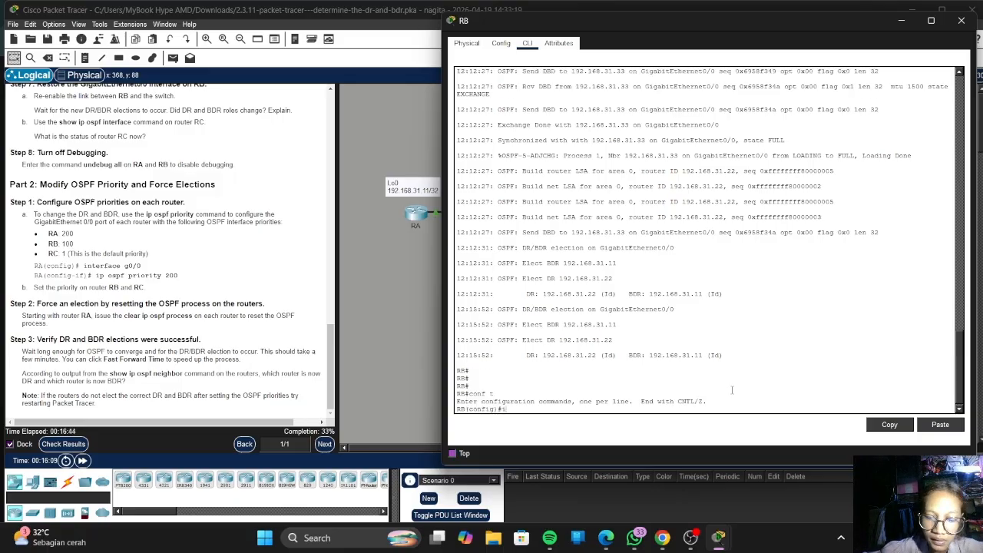
pyautogui.write('nt g0/0')
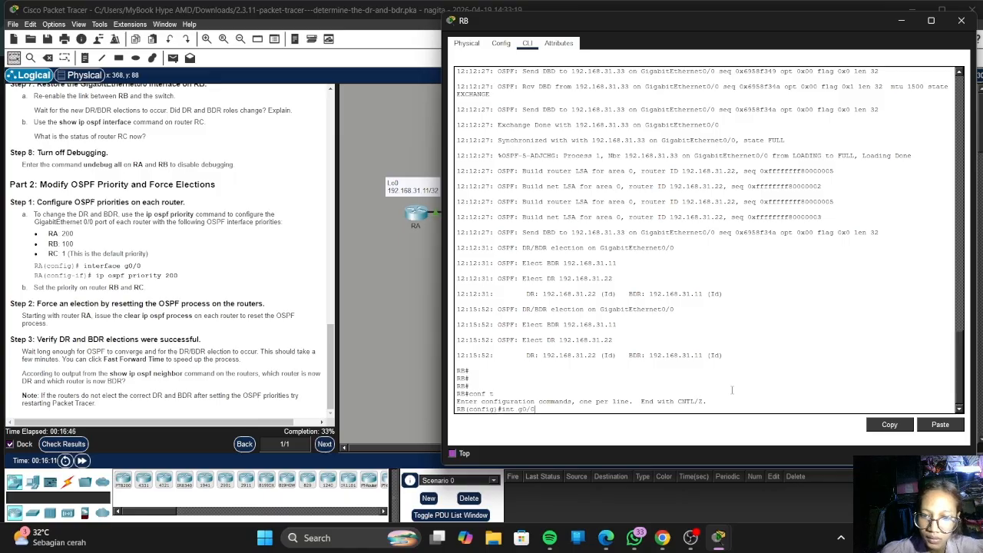
pyautogui.press('Return')
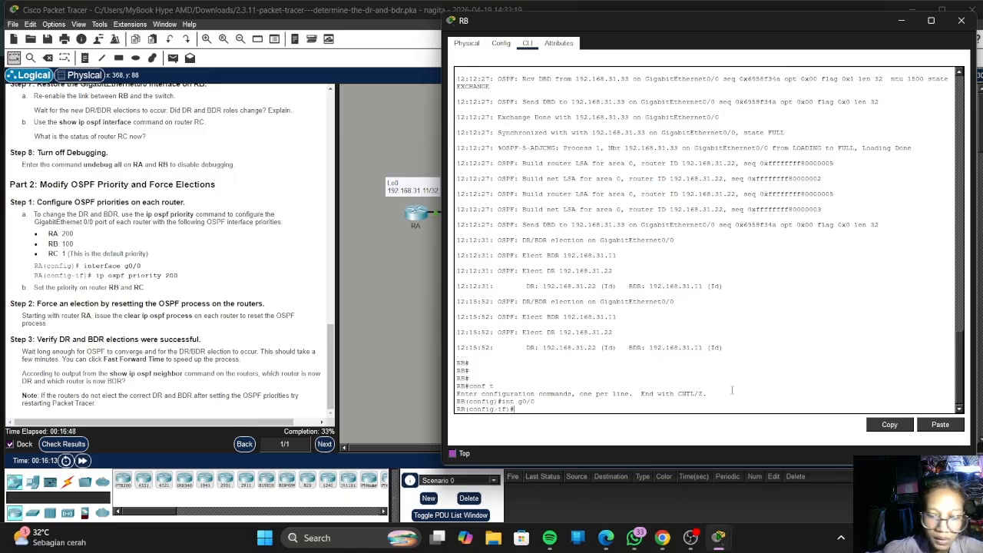
pyautogui.write('ip ospf pr')
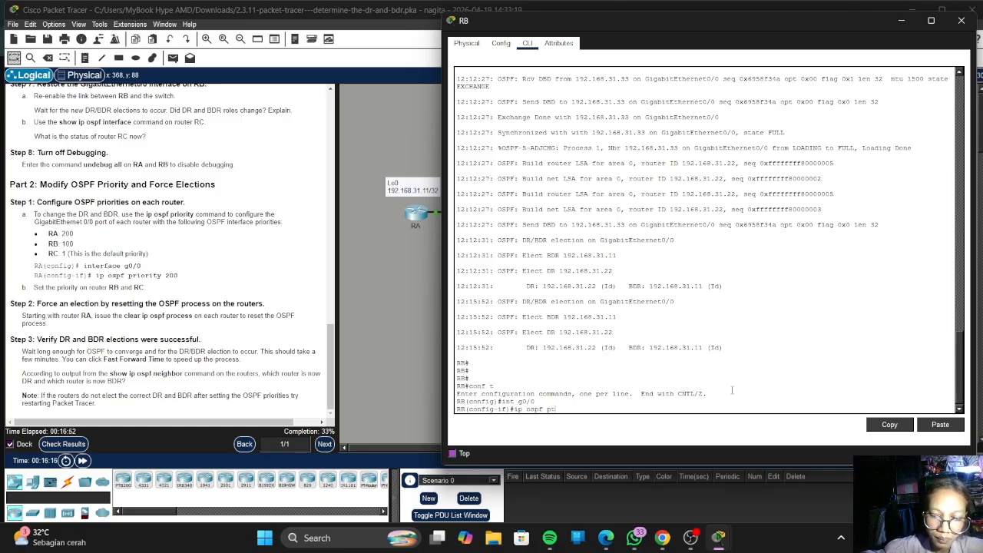
pyautogui.write('p')
pyautogui.press('Tab')
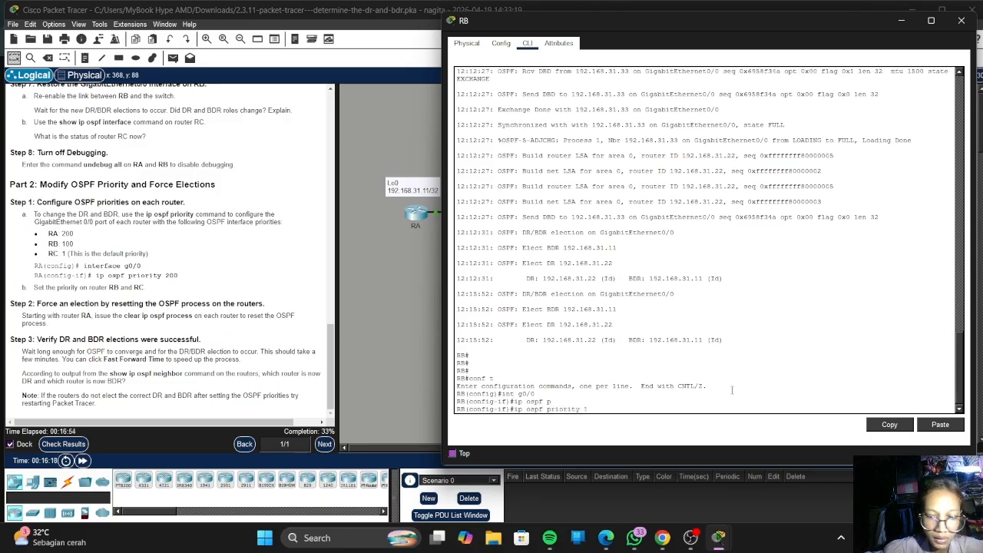
pyautogui.write('100')
pyautogui.press('Return')
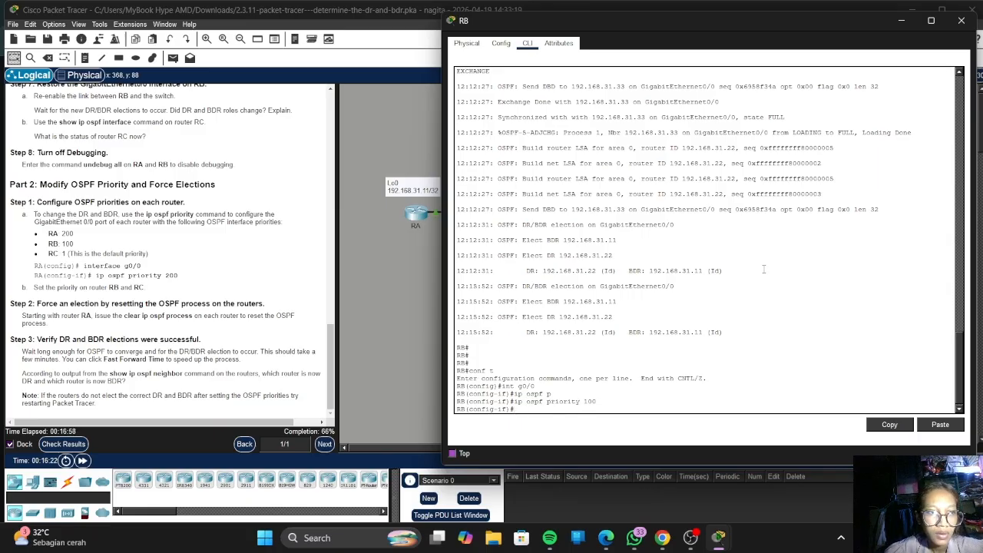
# - Minimize the RB window, open RC's command-line prompt and enter configuration of its g0/0 interface with conf t and int g0/0
pyautogui.click(905, 22)
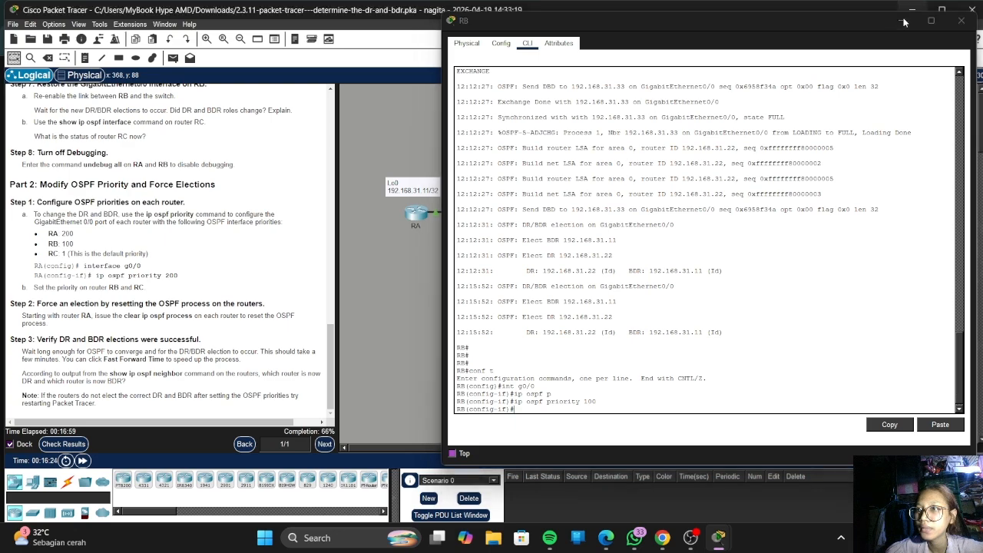
pyautogui.click(631, 216)
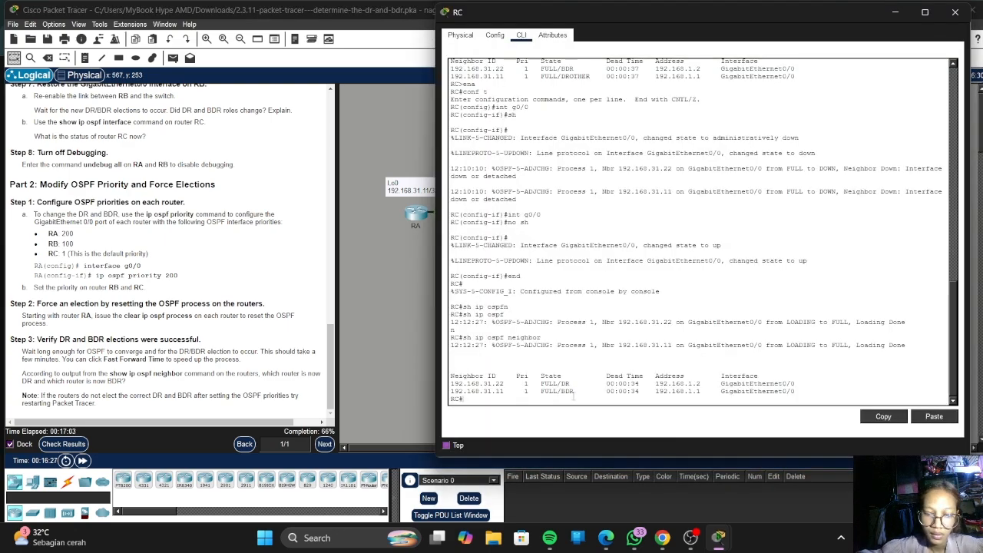
pyautogui.write('conf t')
pyautogui.press('Return')
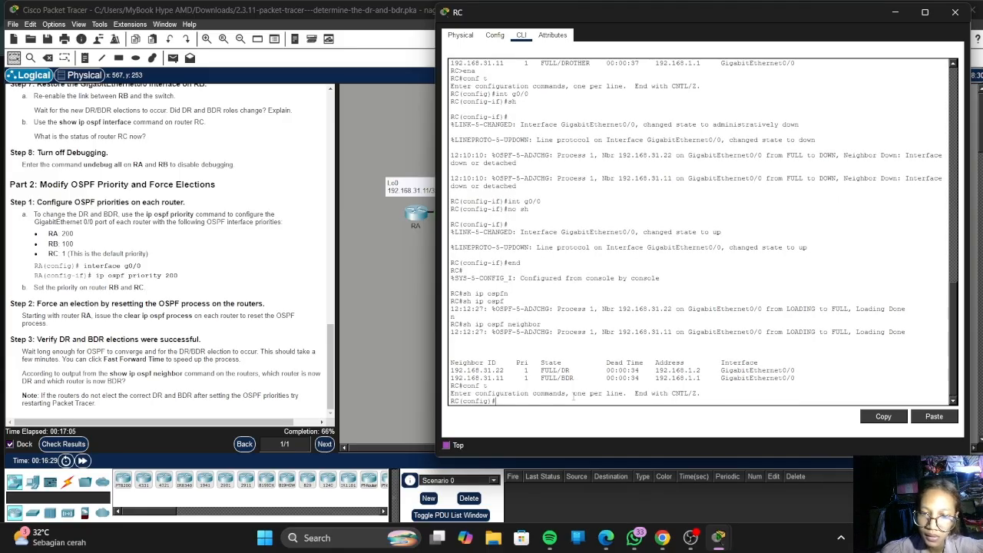
pyautogui.write('in')
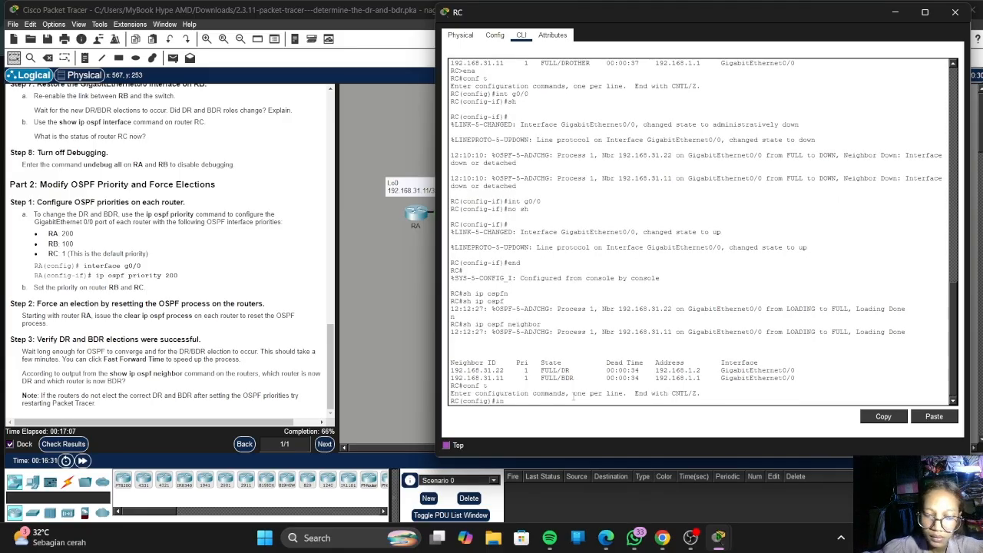
pyautogui.write('t g0/0')
pyautogui.press('Return')
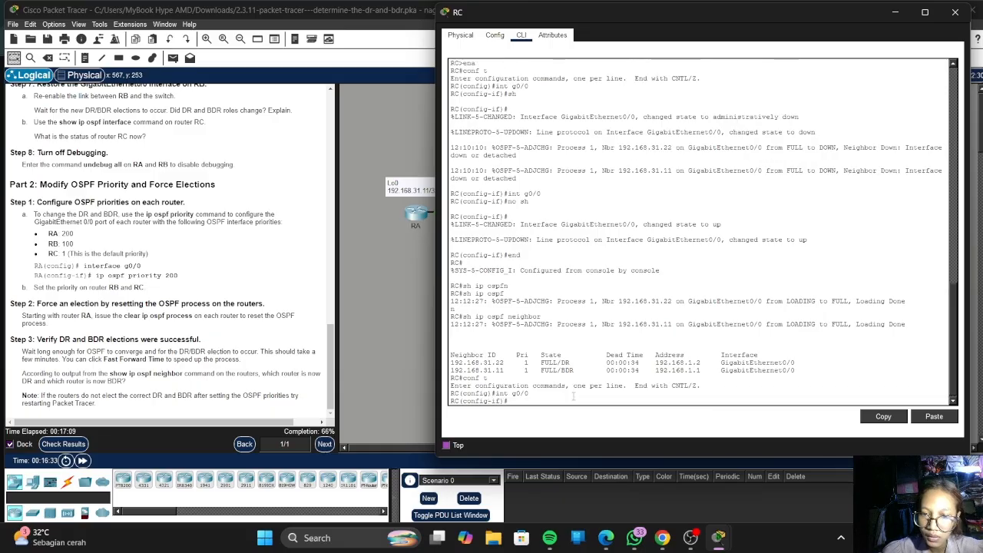
# - Set the OSPF priority of RC's Gigabit Ethernet 0/0 interface to 1 using ip ospf priority 1
pyautogui.write('ip o')
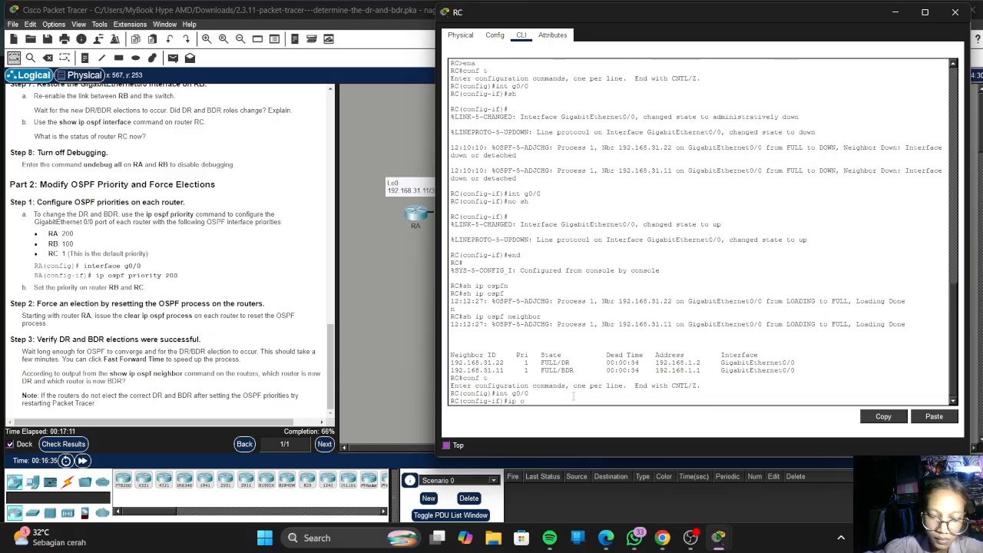
pyautogui.write('spf p')
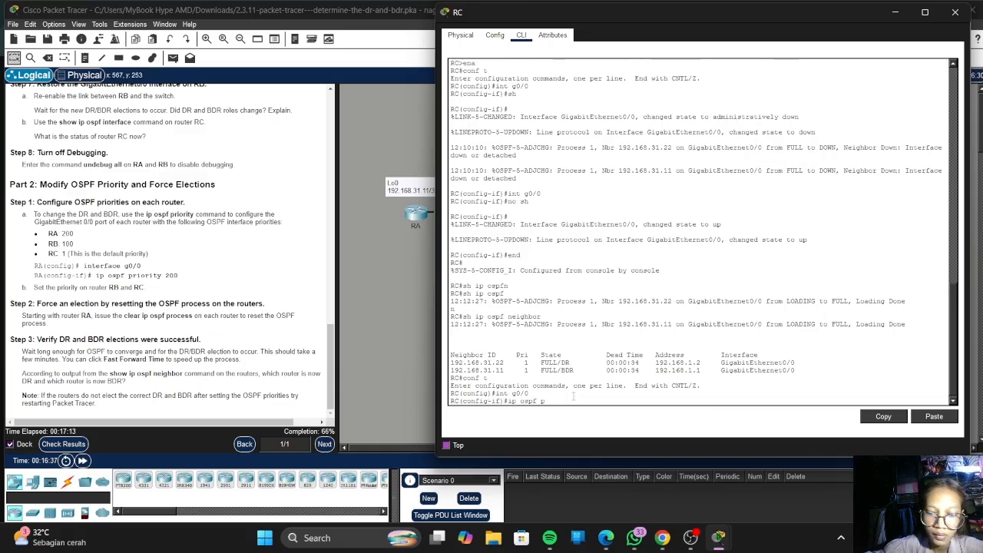
pyautogui.write('ri')
pyautogui.press('Tab')
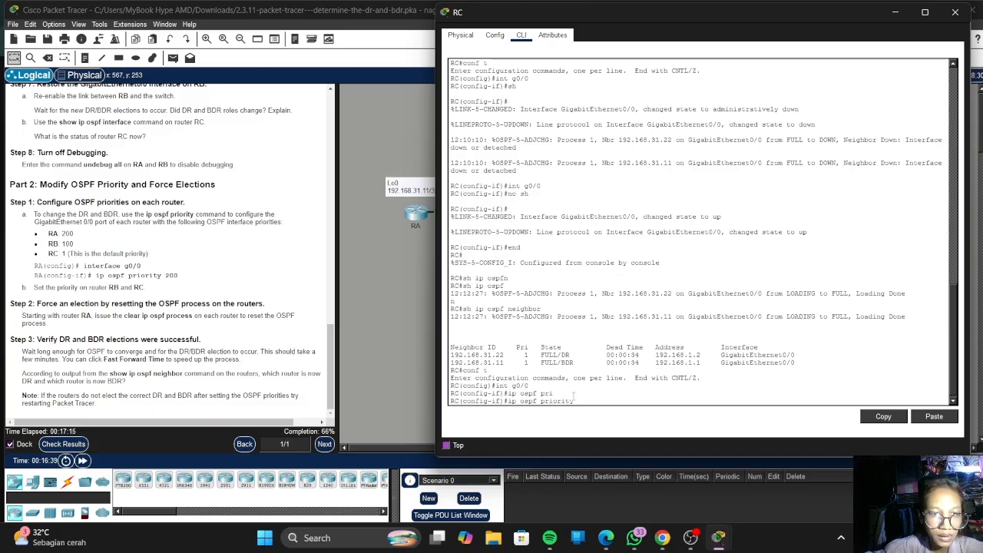
pyautogui.write('1')
pyautogui.press('Return')
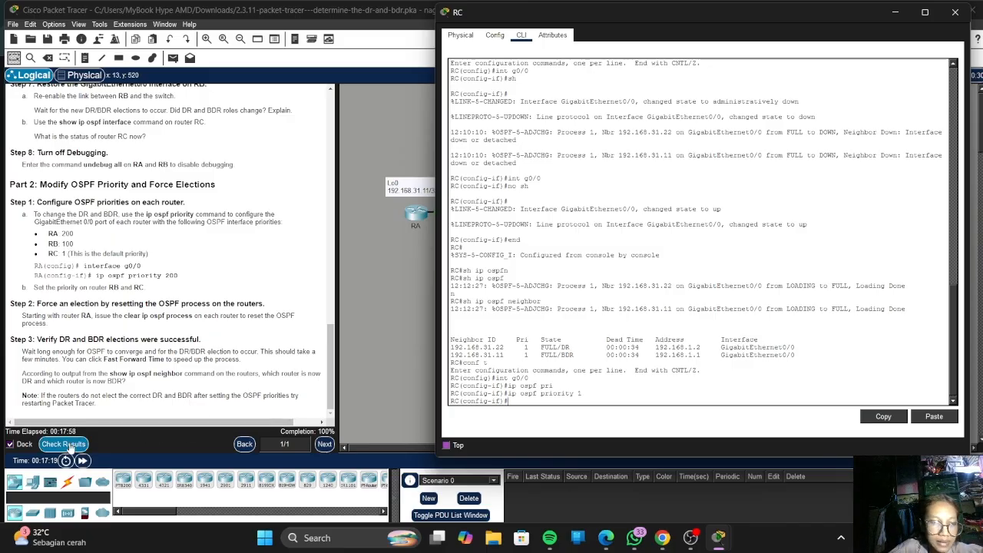
# - Check the activity results, review the assessment items for each router's OSPF priority, and return to the network topology
pyautogui.click(69, 446)
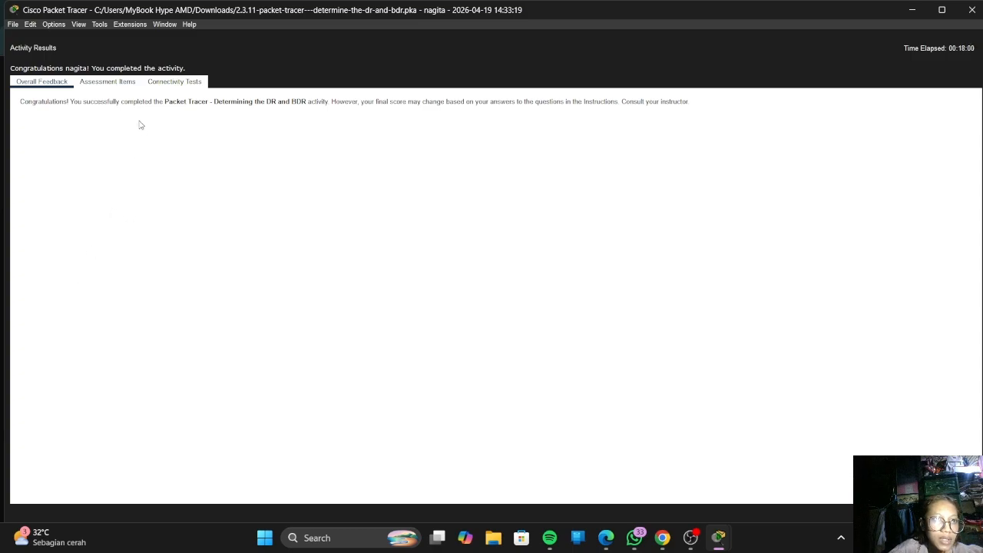
pyautogui.click(108, 81)
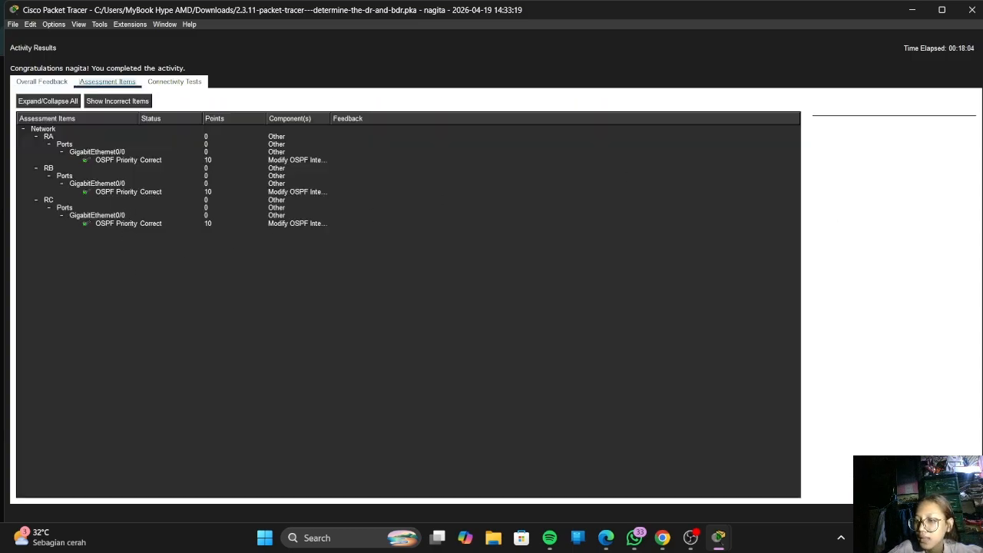
pyautogui.click(540, 511)
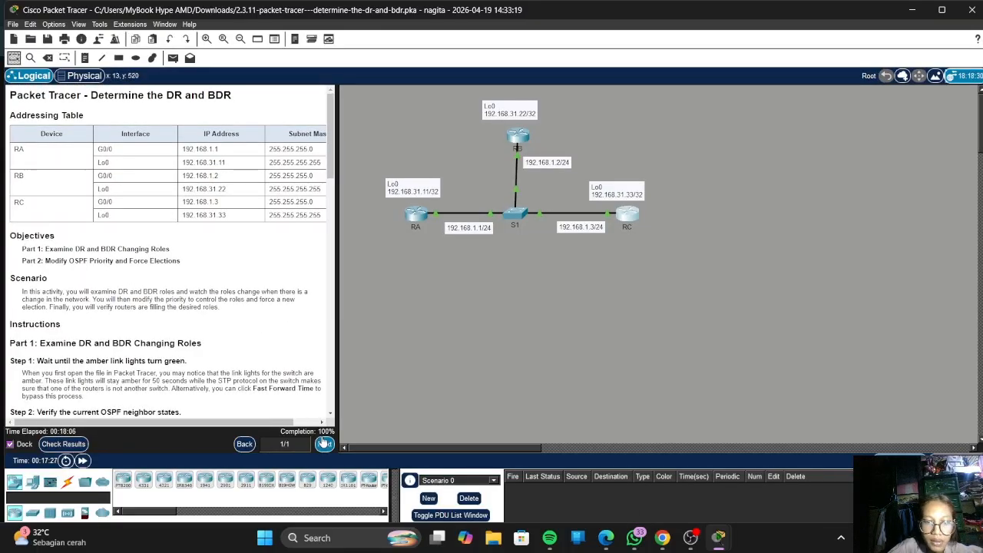
pyautogui.click(700, 542)
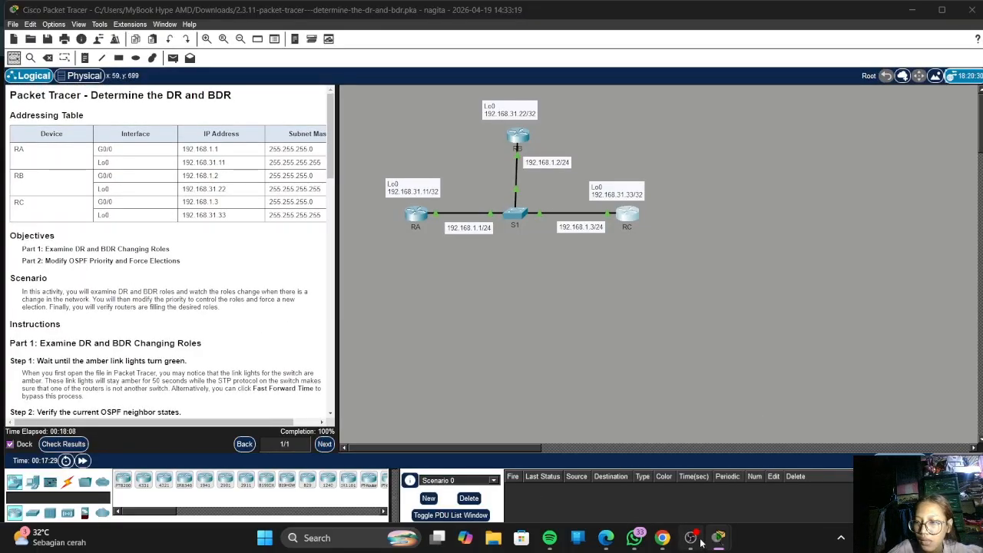